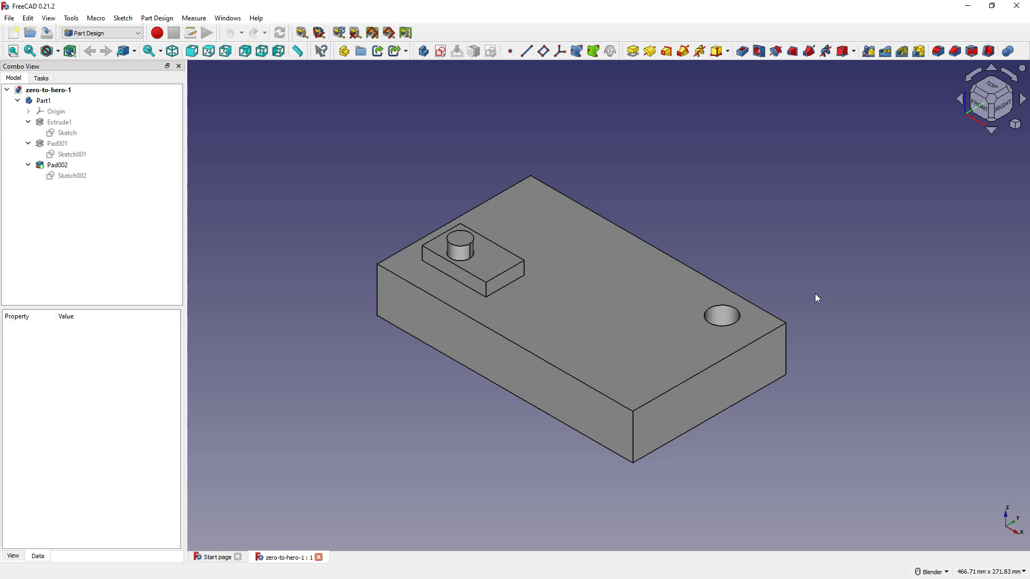
Step: Create a new document and start a sketch on the XY-plane
left_click(804, 280)
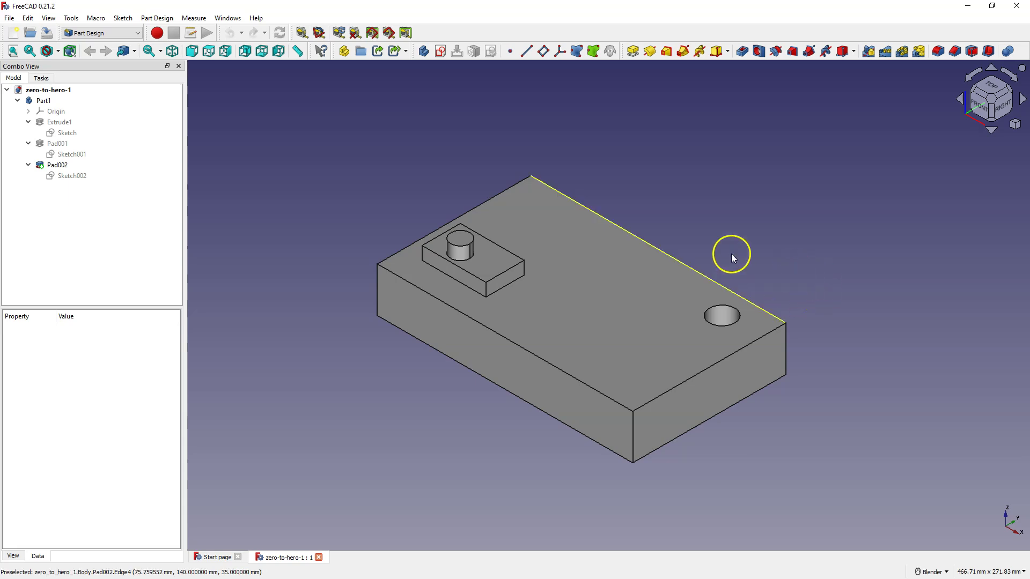
left_click(12, 32)
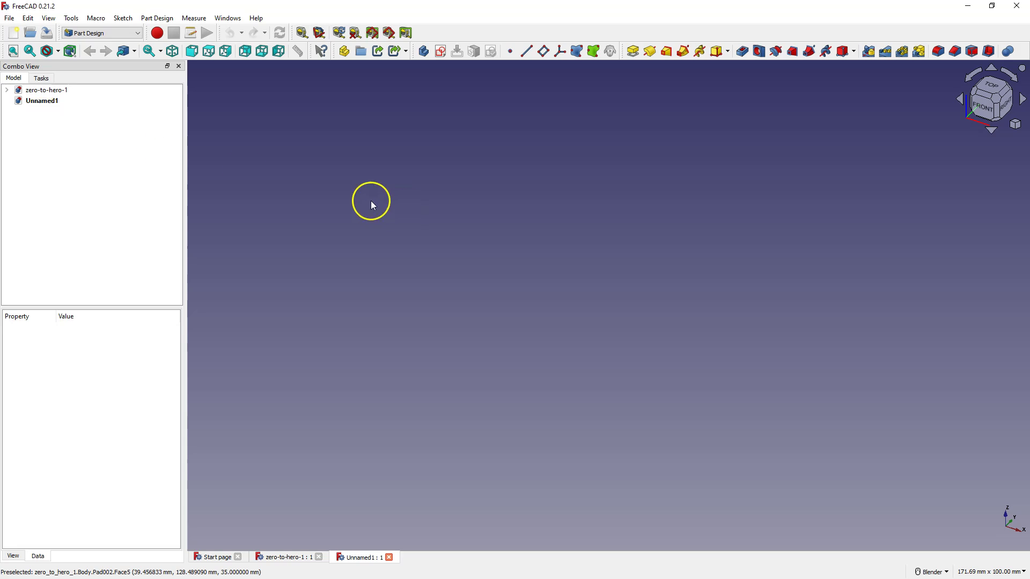
left_click(441, 51)
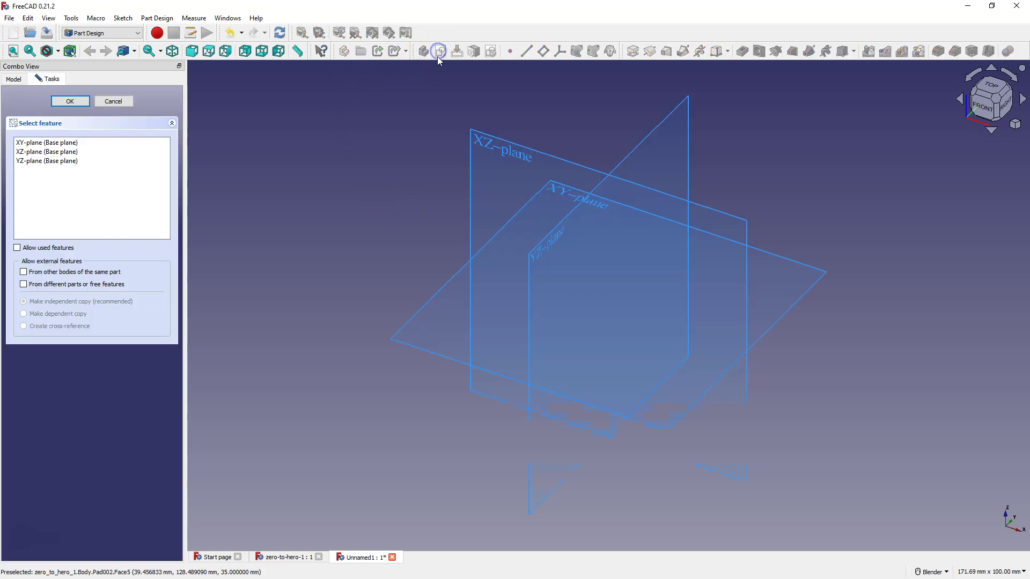
left_click(553, 198)
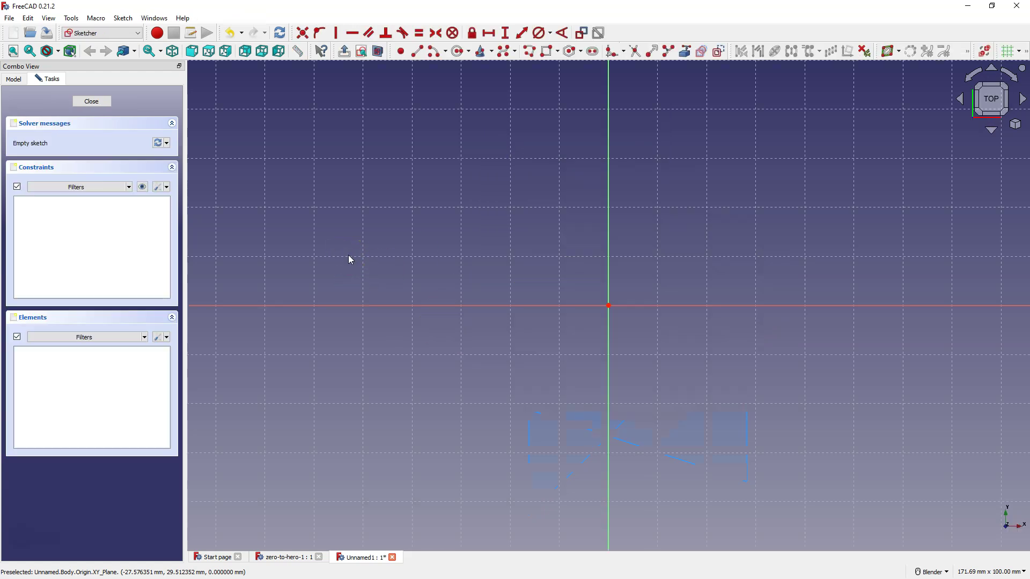
left_click(167, 187)
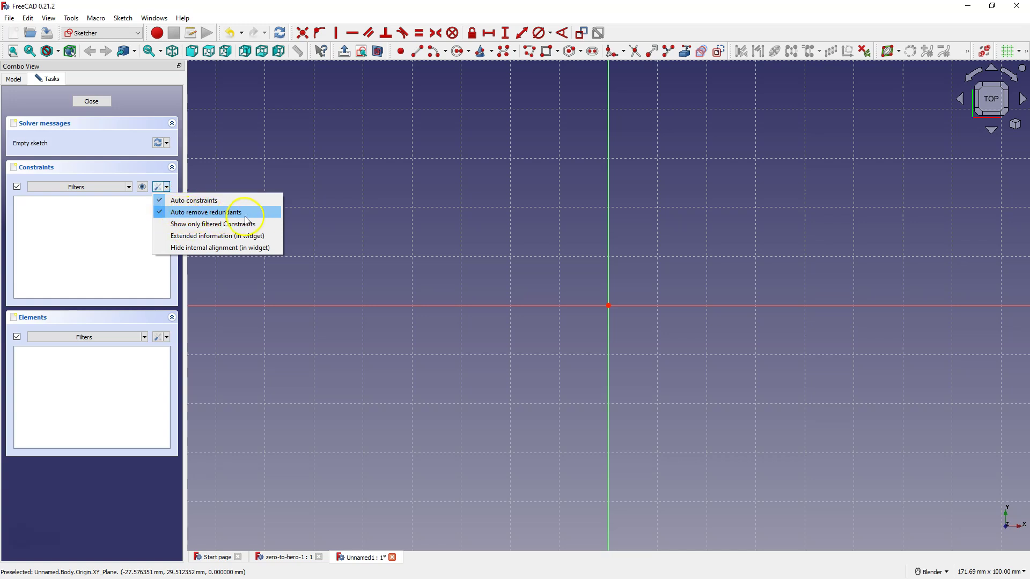
left_click(411, 225)
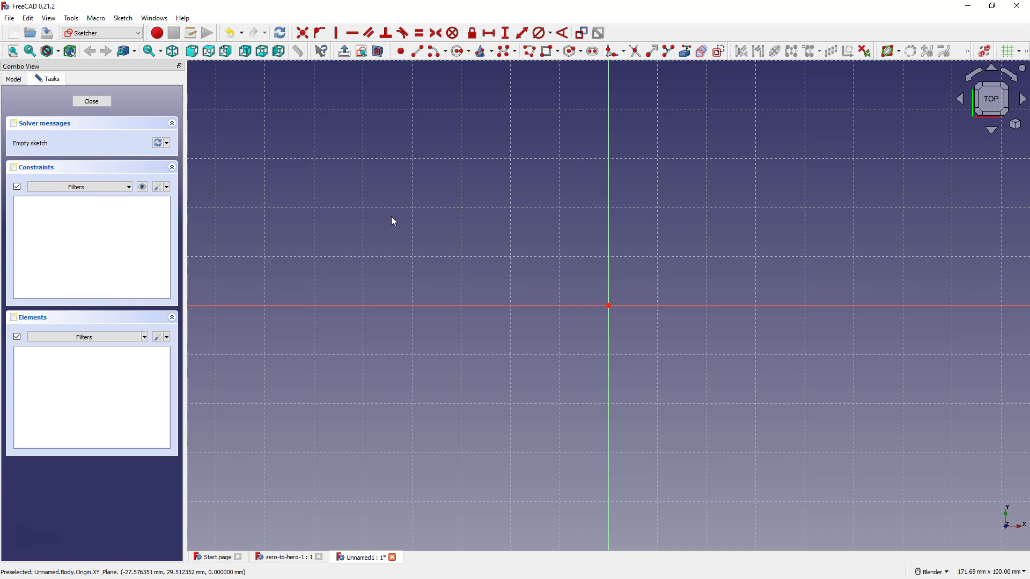
left_click(391, 206)
left_click(484, 240)
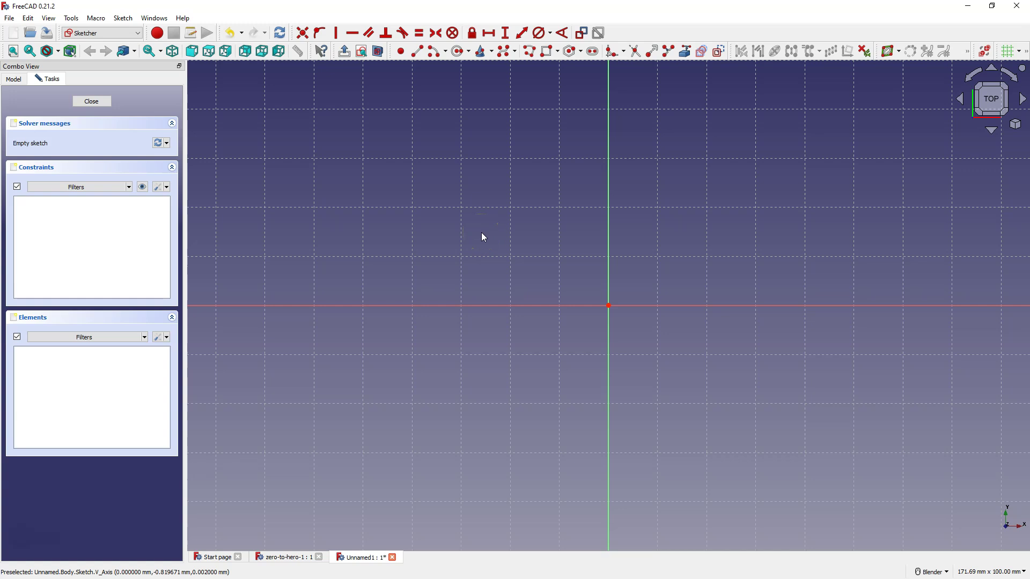
left_click(474, 242)
Step: Sketch a rectangle around the origin and pull its upper-left corner outwards so it is about 112 mm by 46 mm
left_click(546, 51)
left_click(495, 199)
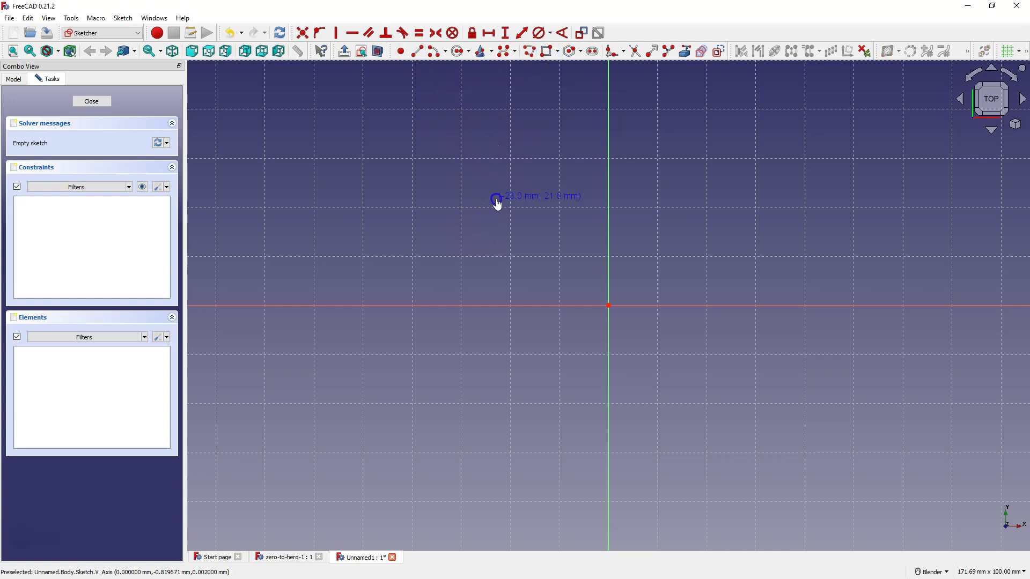
left_click(901, 427)
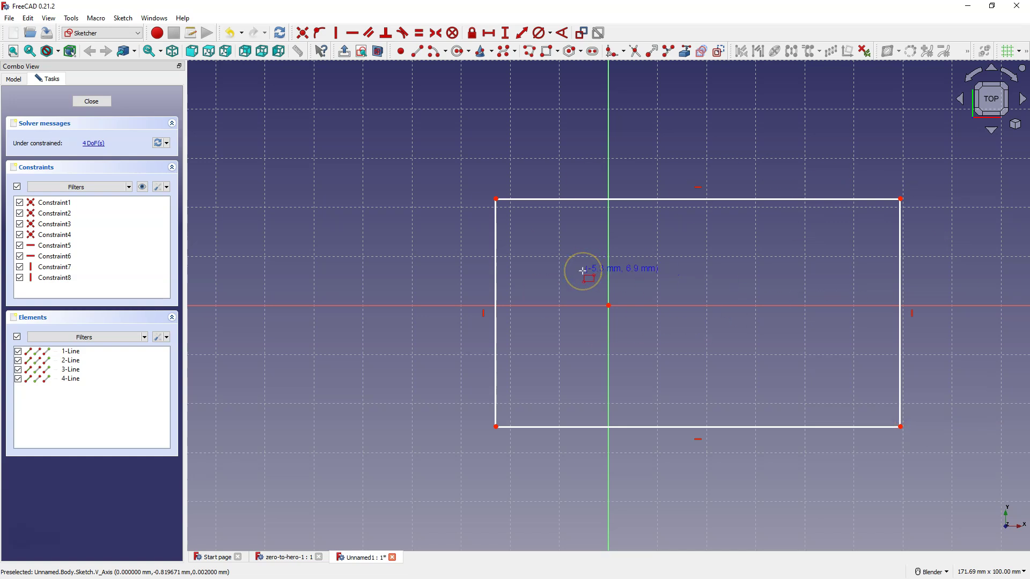
right_click(496, 273)
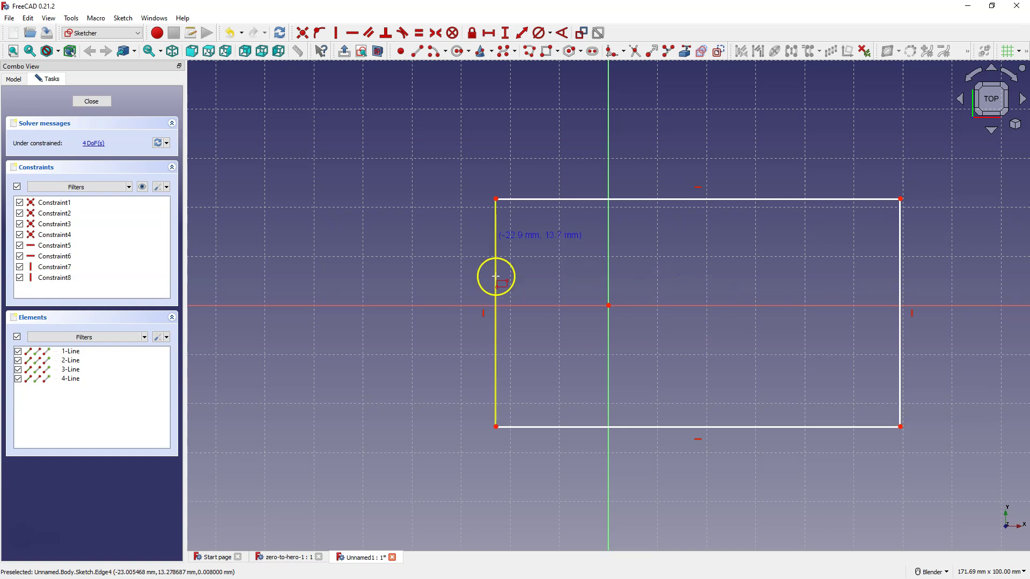
left_click(702, 204)
left_click(714, 224)
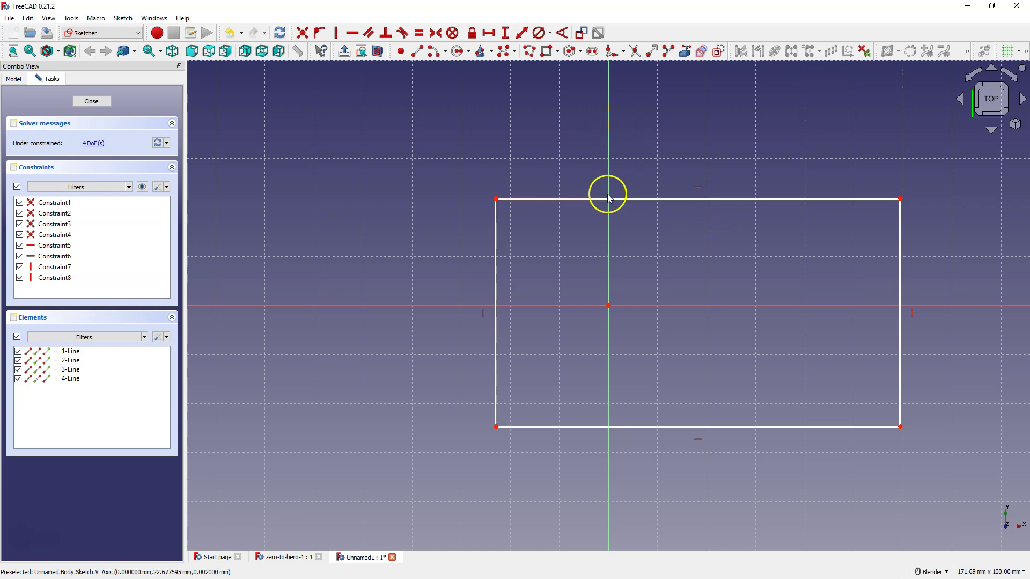
left_click(676, 297)
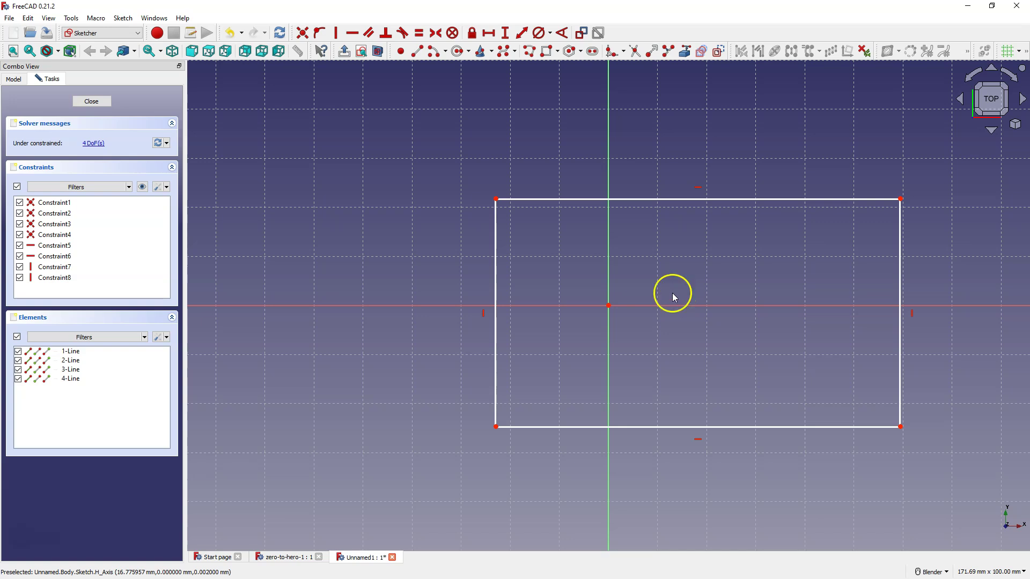
left_click_drag(497, 200, 351, 204)
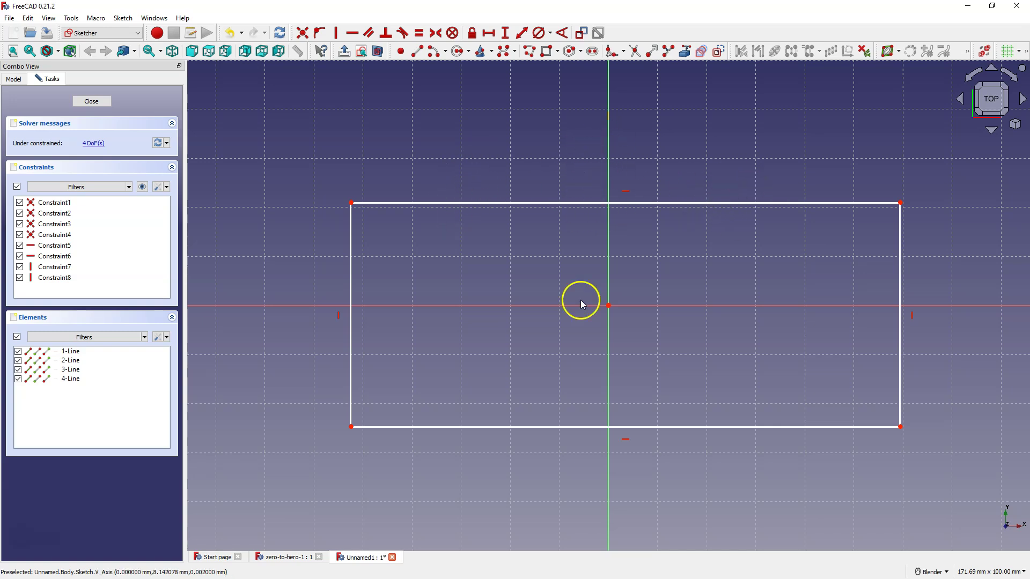
Step: Constrain the rectangle's two upper corners to be symmetric about the vertical axis
left_click(351, 203)
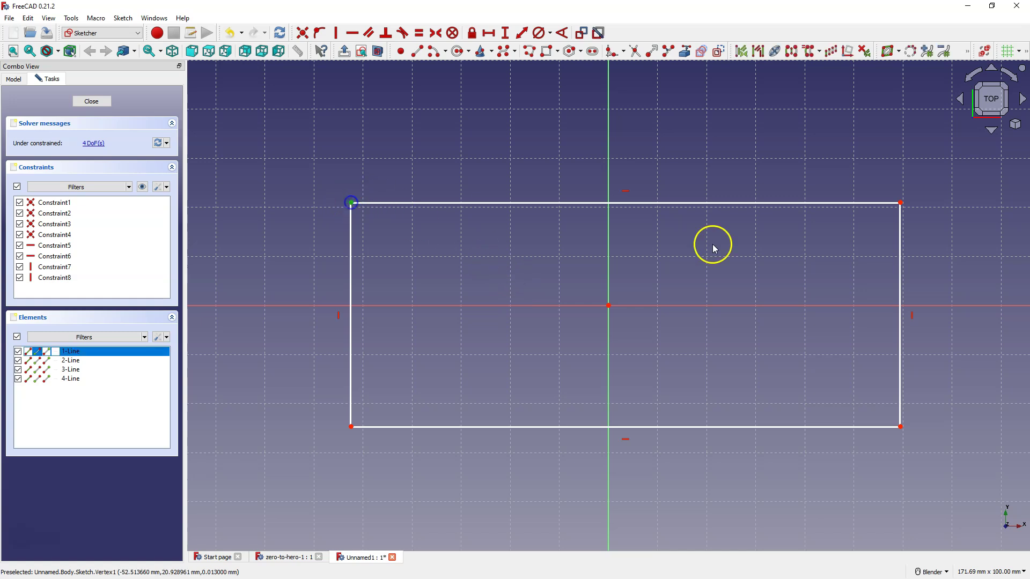
left_click(902, 203)
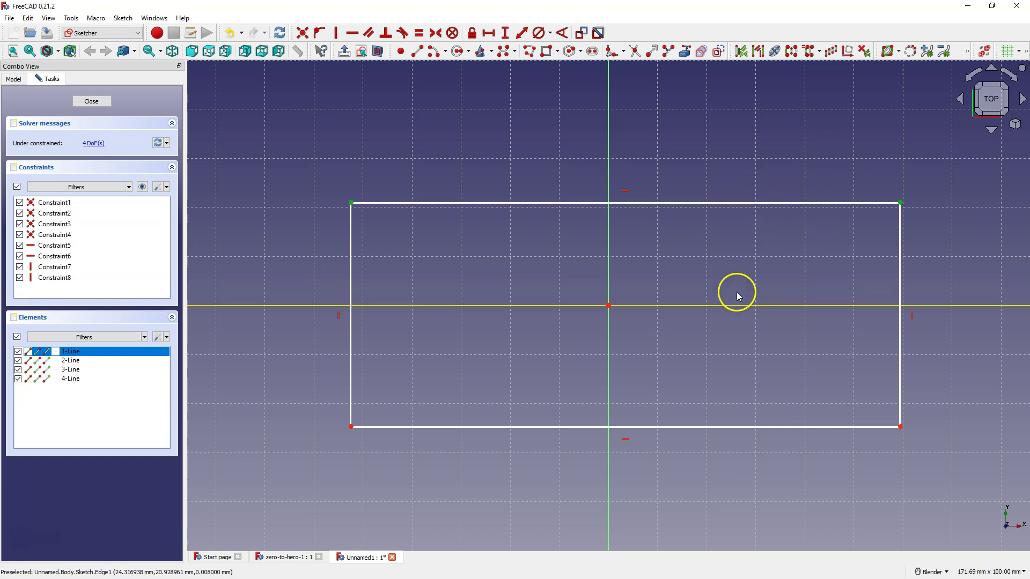
left_click(609, 146)
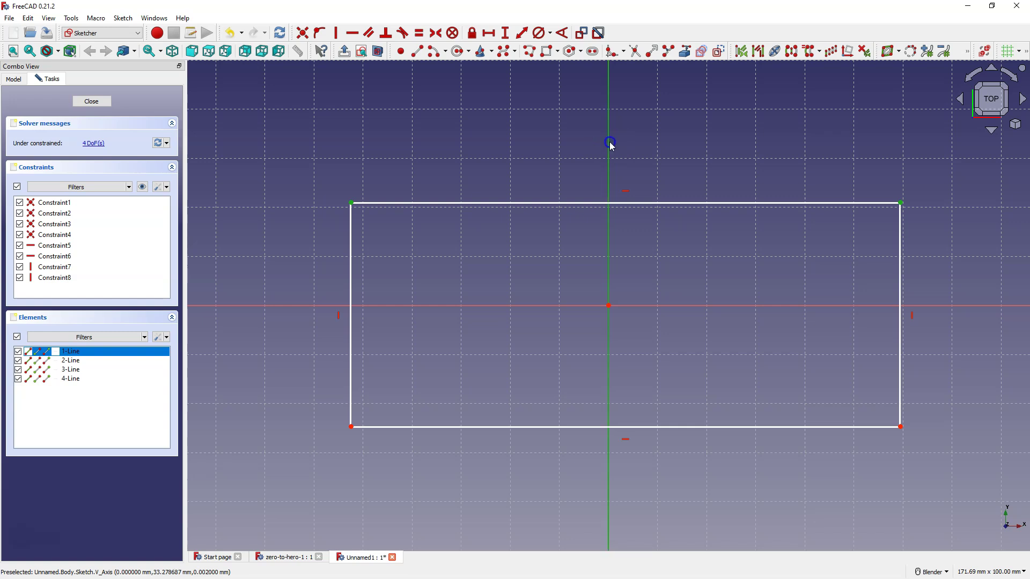
left_click(438, 34)
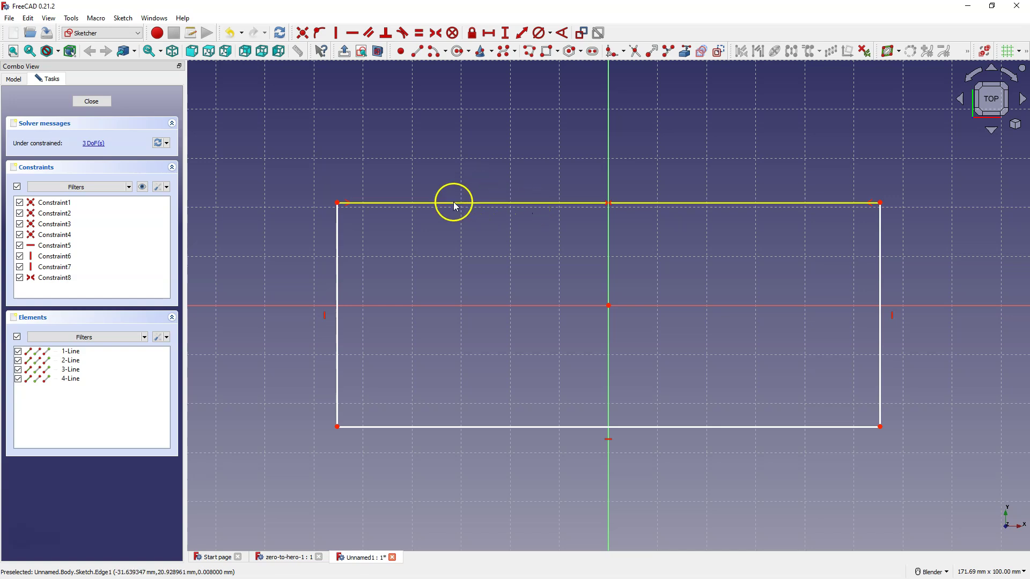
Step: Move the rectangle's upper-left corner to reshape it to about 68 mm by 55 mm, testing the vertical-axis symmetry
left_click(337, 203)
left_click_drag(339, 205, 465, 251)
mouse_move(475, 216)
left_mouse_down()
mouse_move(440, 217)
mouse_move(490, 236)
mouse_move(434, 179)
mouse_move(408, 177)
mouse_move(432, 181)
mouse_move(411, 172)
mouse_move(432, 167)
mouse_move(406, 166)
mouse_move(438, 170)
mouse_move(491, 207)
mouse_move(399, 166)
mouse_move(440, 240)
mouse_move(436, 176)
mouse_move(459, 178)
mouse_move(434, 164)
mouse_move(527, 207)
mouse_move(489, 208)
mouse_move(431, 191)
mouse_move(603, 210)
mouse_move(458, 173)
mouse_move(442, 159)
left_mouse_up()
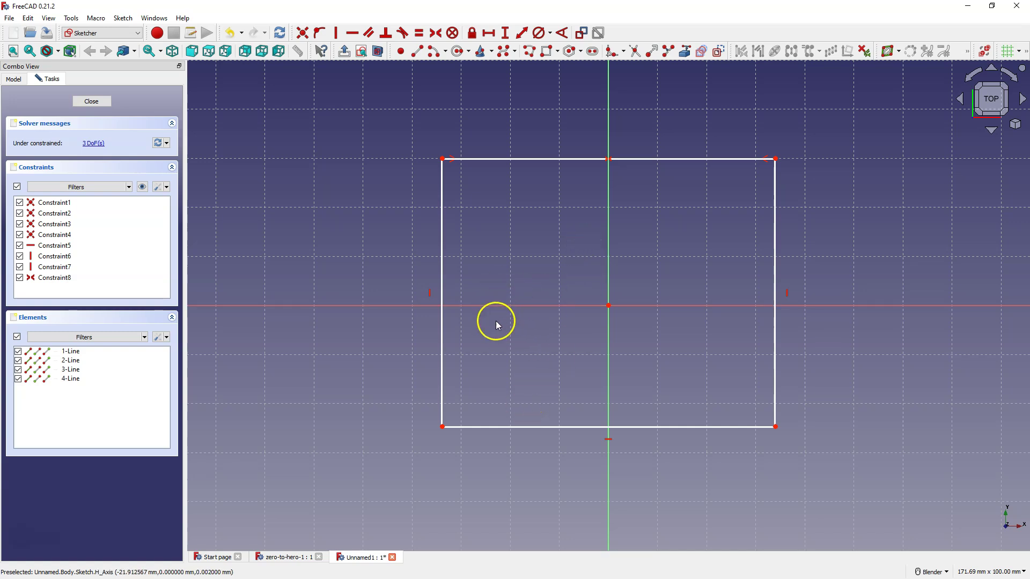
Step: Make the two left corners symmetric about the horizontal axis and test it by moving the lower-left corner slightly outwards
left_click(442, 427)
left_click(442, 159)
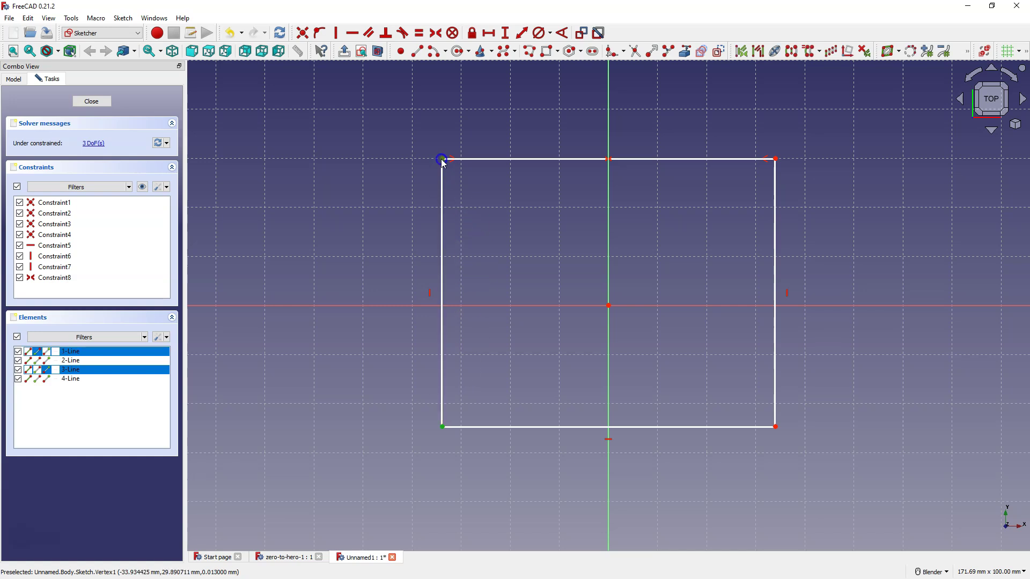
left_click(517, 306)
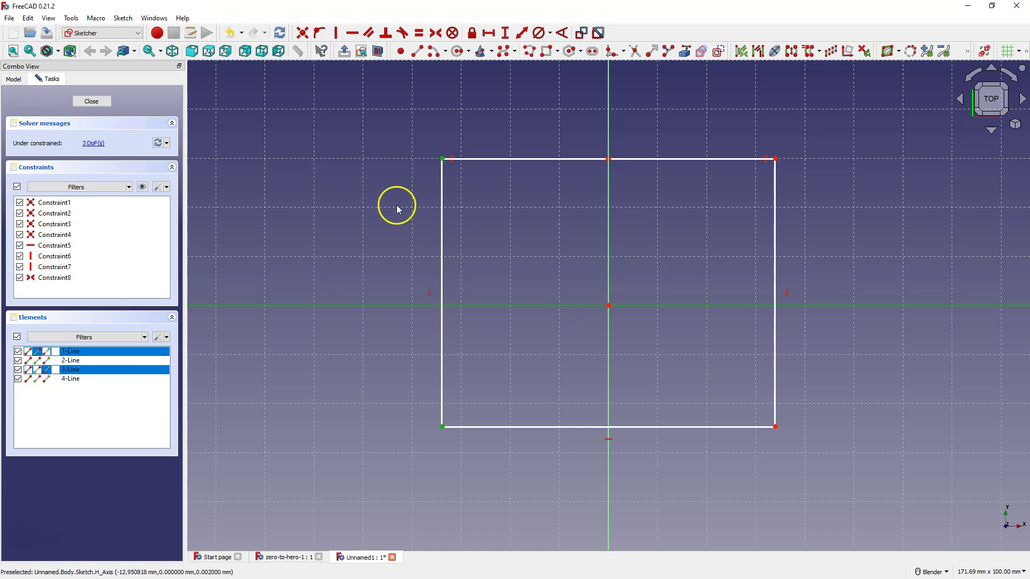
left_click(435, 33)
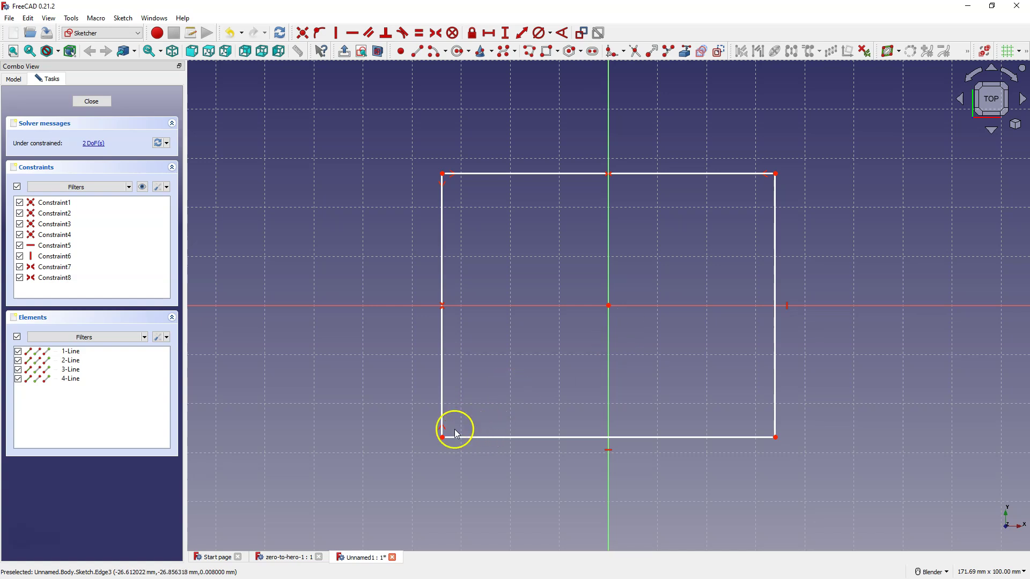
left_click_drag(442, 436, 417, 442)
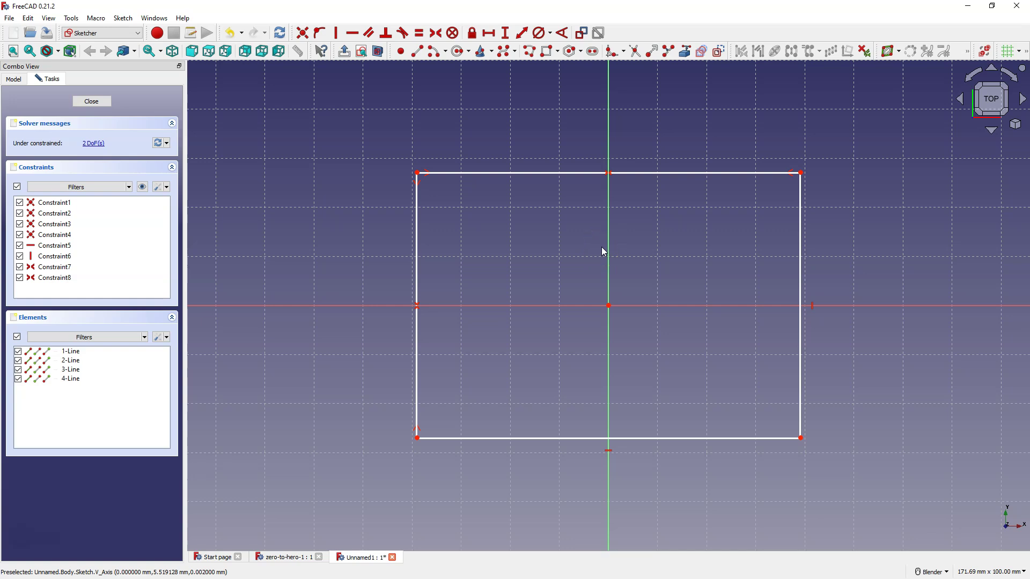
Step: Undo the corner moves and both axis symmetry constraints on the rectangle
key("ctrl+z")
key("ctrl+z")
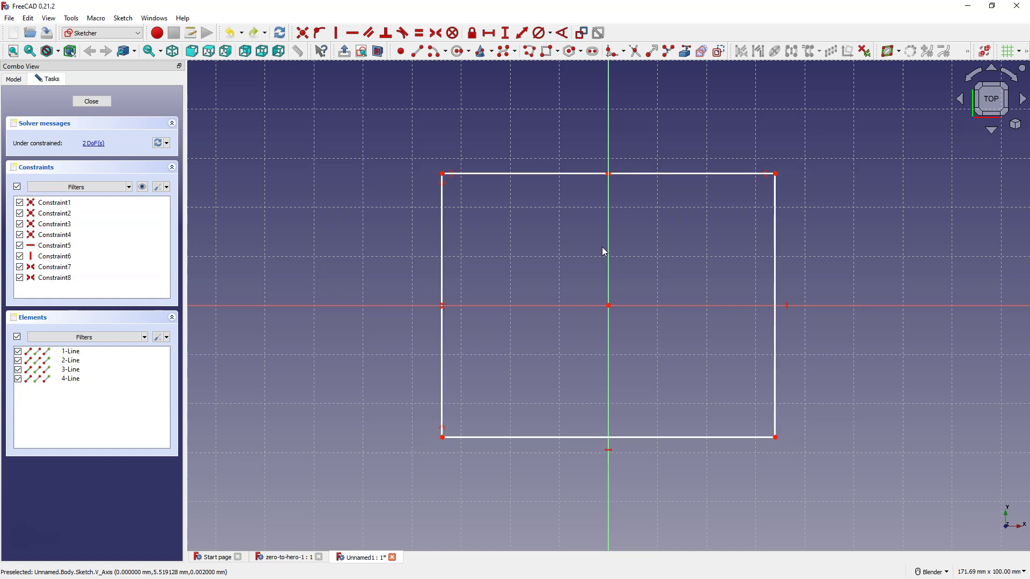
key("ctrl+z")
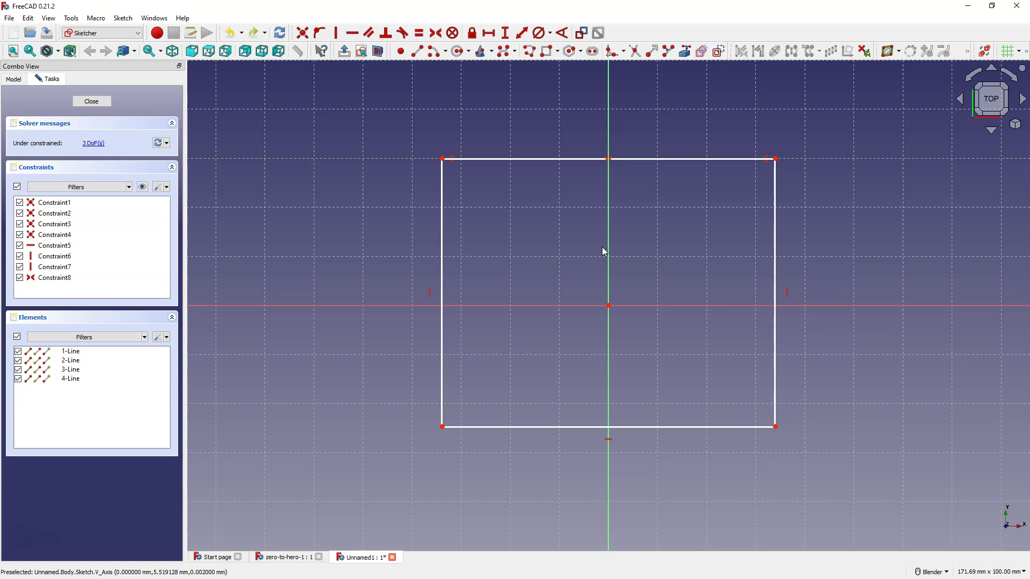
key("ctrl+z")
key("ctrl+z")
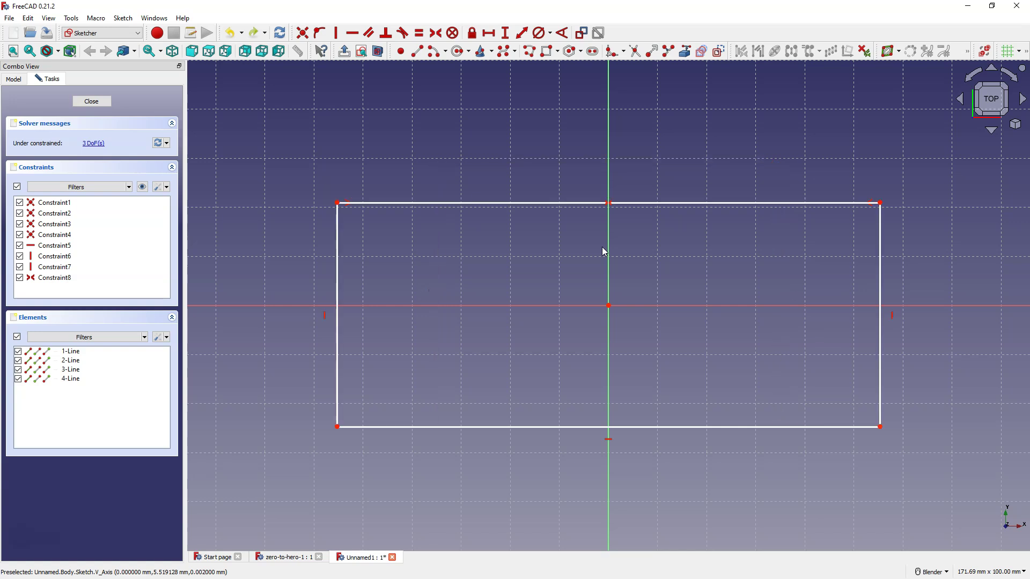
key("ctrl+z")
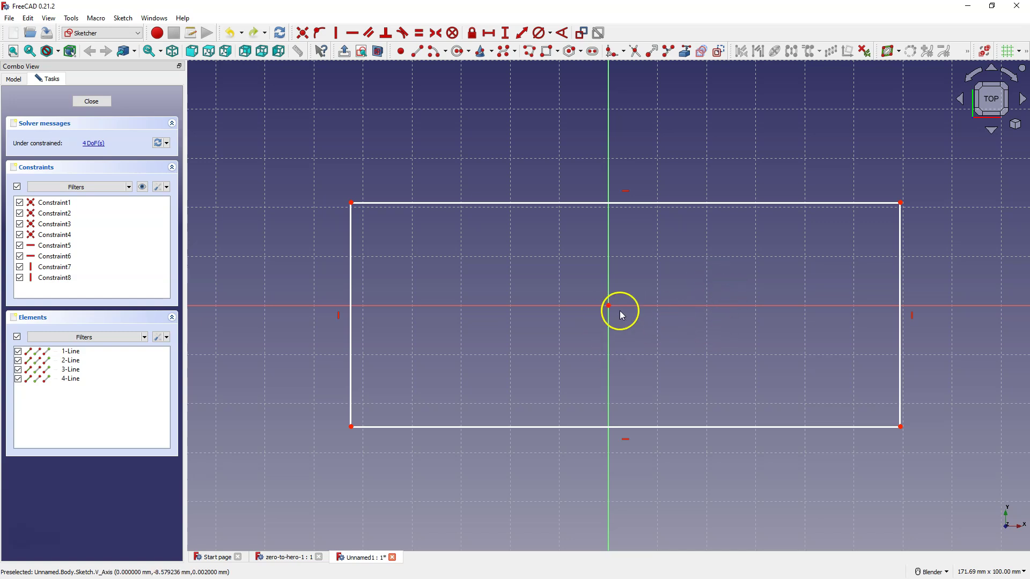
Step: Make the upper-left and lower-right corners symmetric about the origin, and test it by moving the upper-left corner inwards
left_click(351, 202)
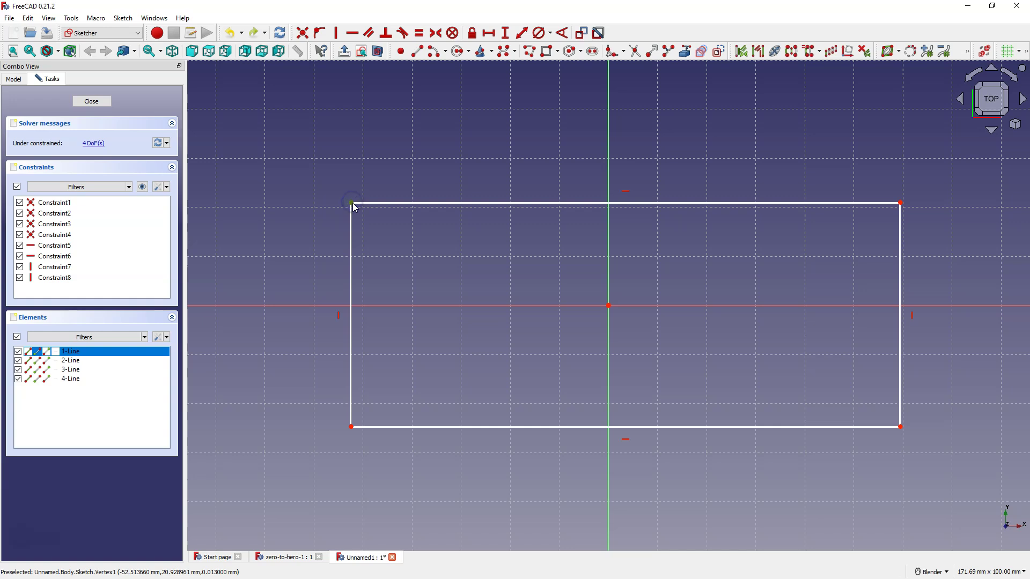
left_click(901, 427)
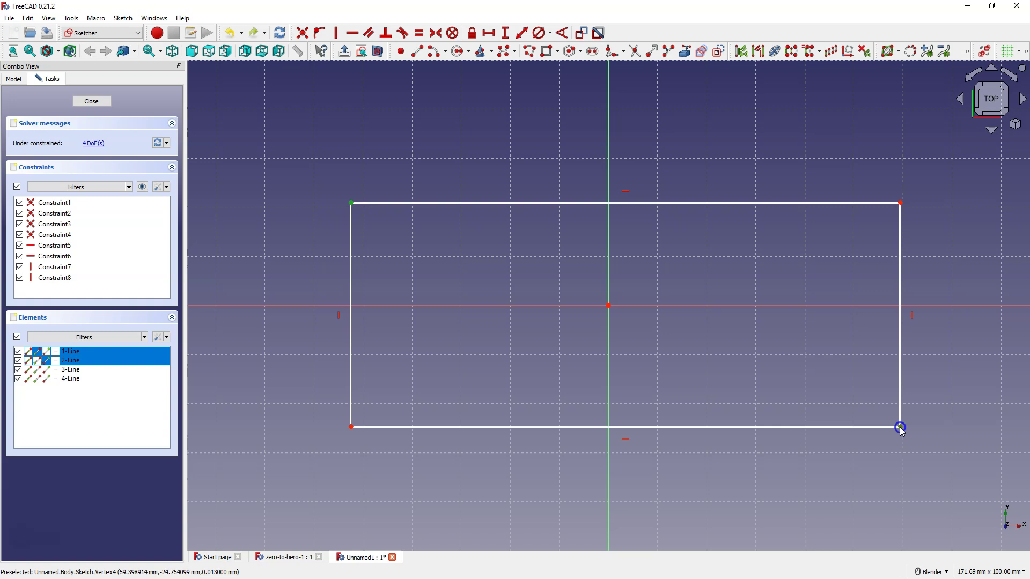
left_click(609, 305)
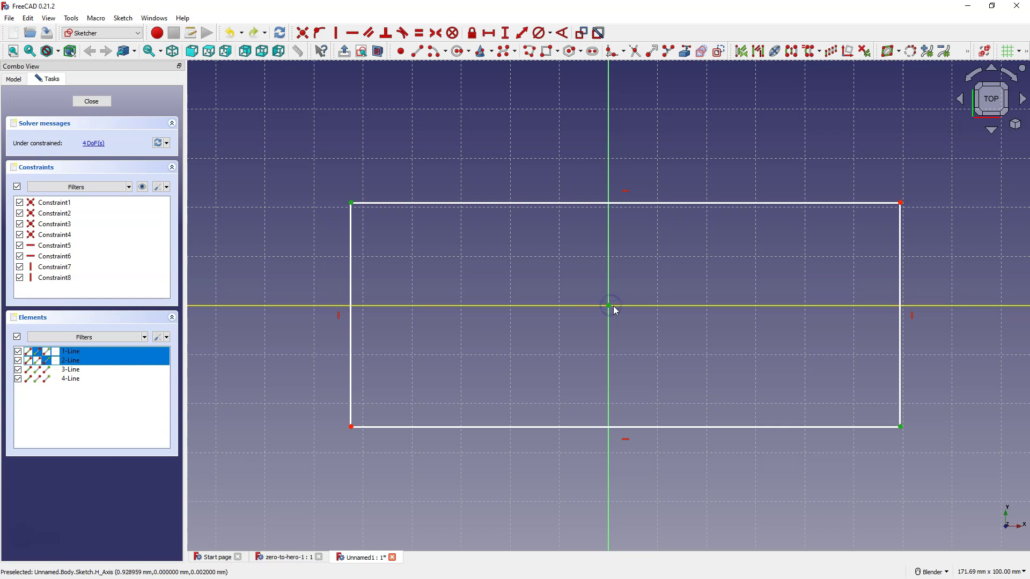
left_click(435, 32)
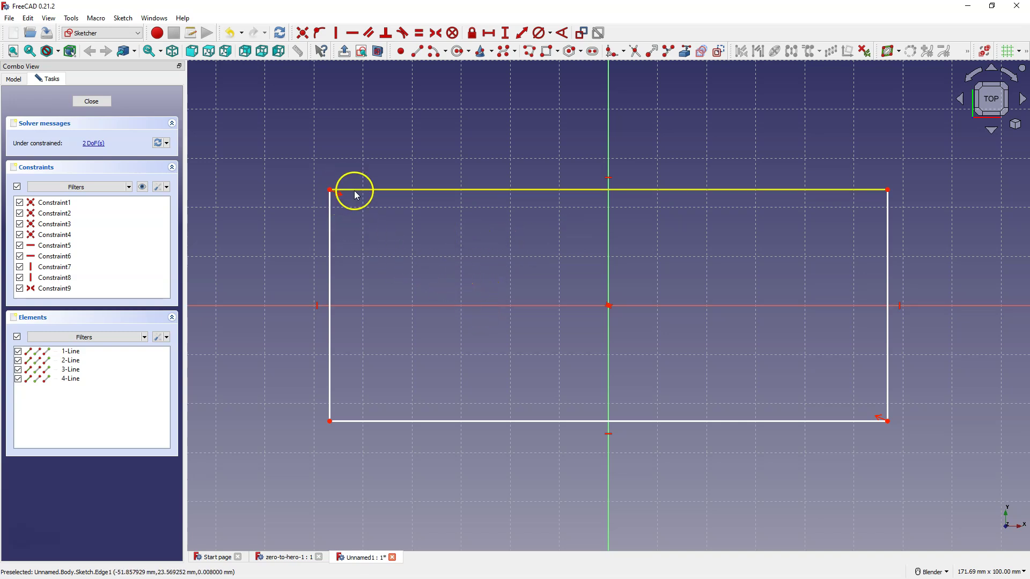
mouse_move(331, 191)
left_mouse_down()
mouse_move(384, 163)
mouse_move(368, 205)
mouse_move(361, 193)
mouse_move(371, 198)
left_mouse_up()
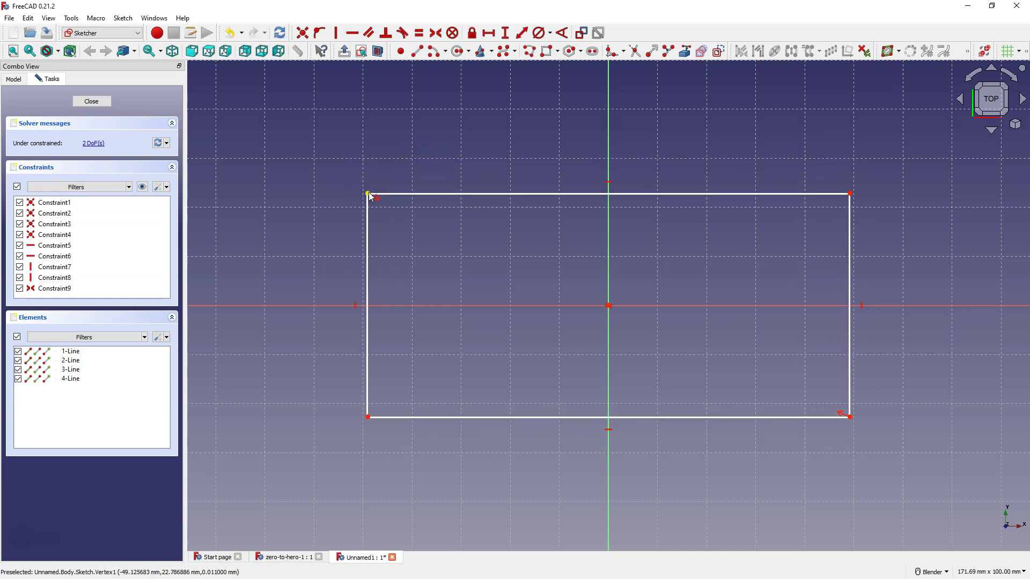
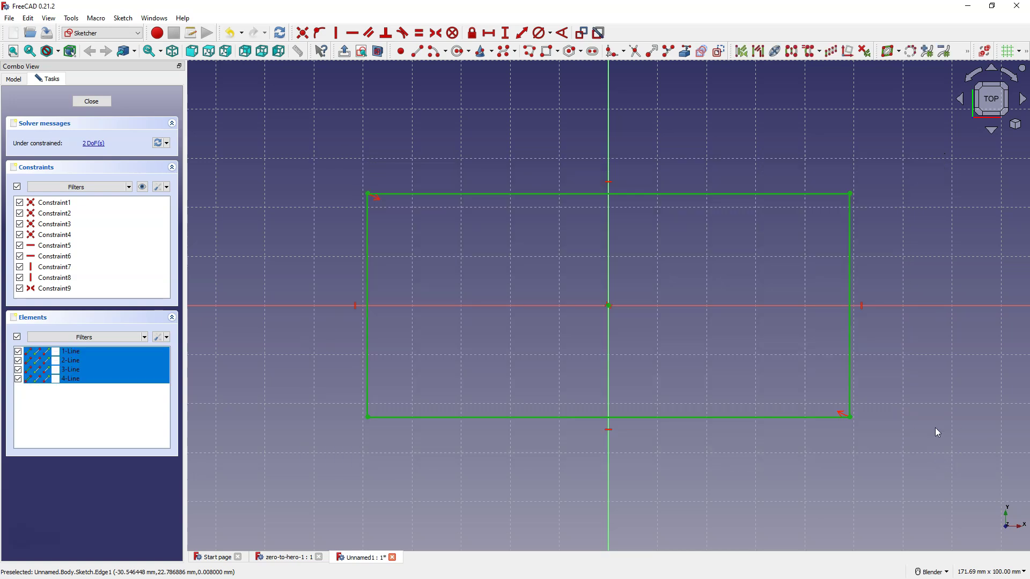
Step: Delete the whole rectangle and turn off Auto remove redundants in the sketch's constraint settings
key("Delete")
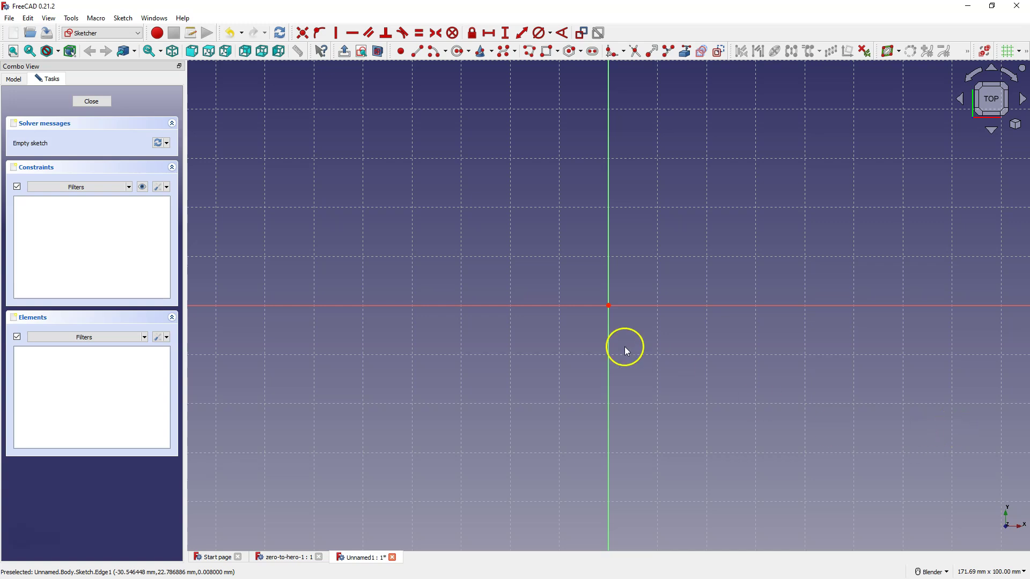
left_click(166, 186)
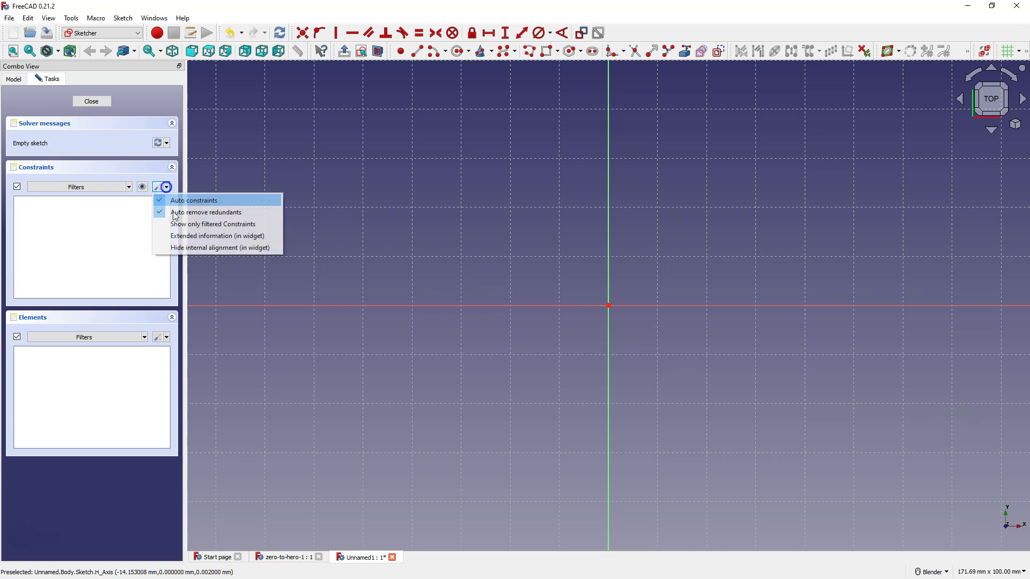
left_click(213, 214)
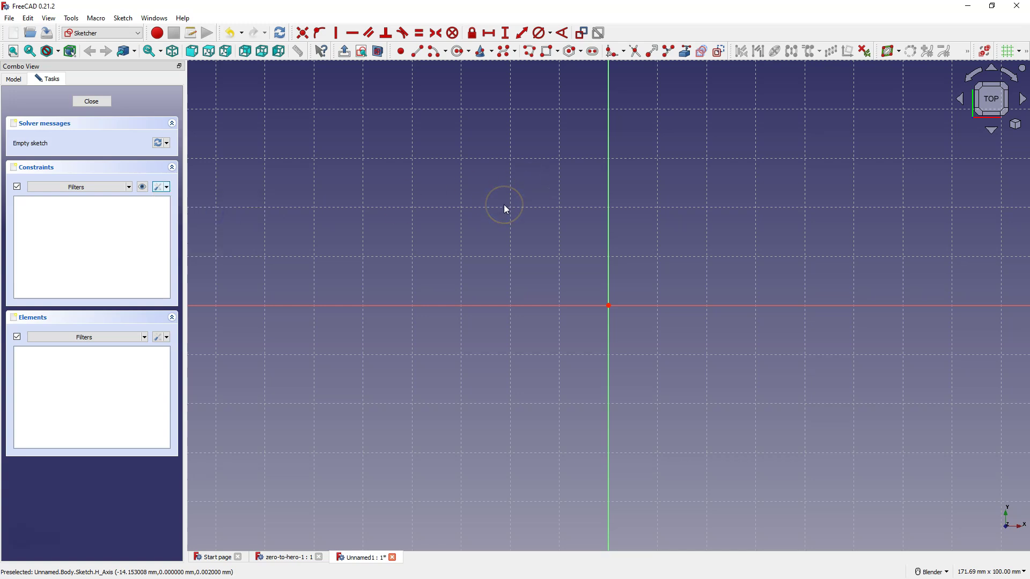
Step: Sketch a rectangle around the origin, off-centre with most of its width right of the vertical axis
left_click(546, 51)
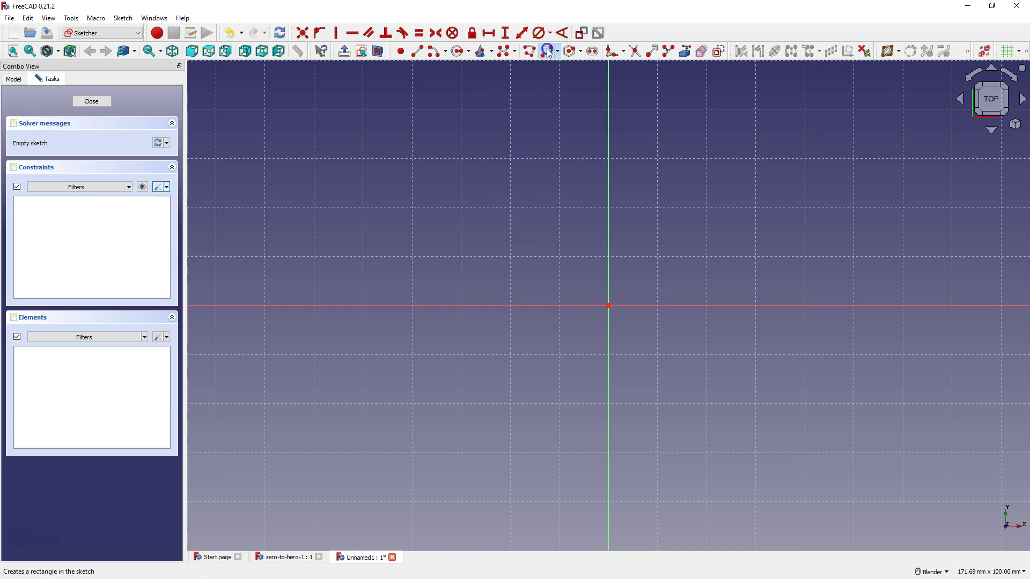
left_click(481, 189)
left_click(843, 441)
right_click(732, 376)
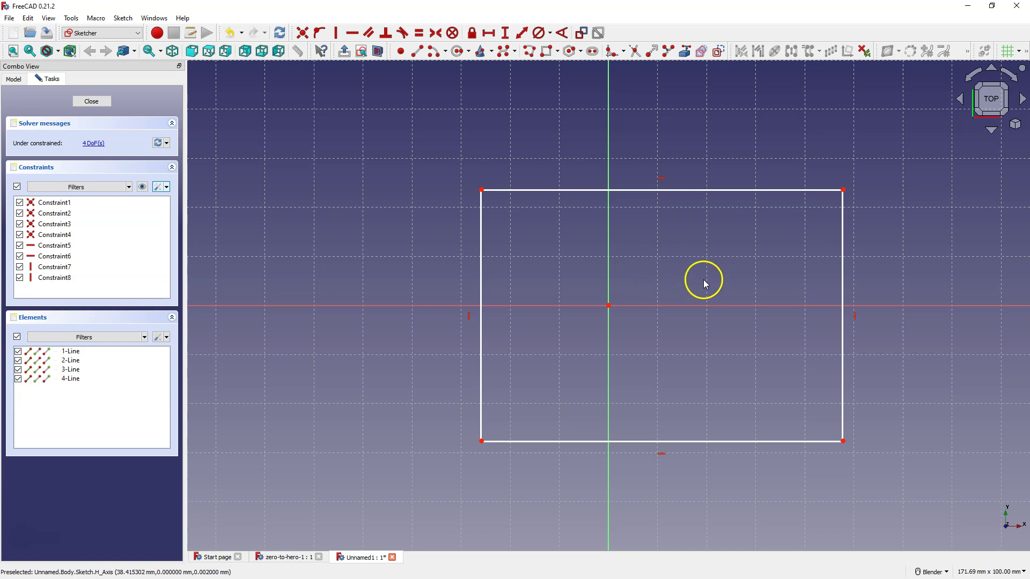
Step: Make the rectangle's two upper corners symmetric about the vertical axis
left_click(482, 190)
left_click(843, 190)
left_click(609, 154)
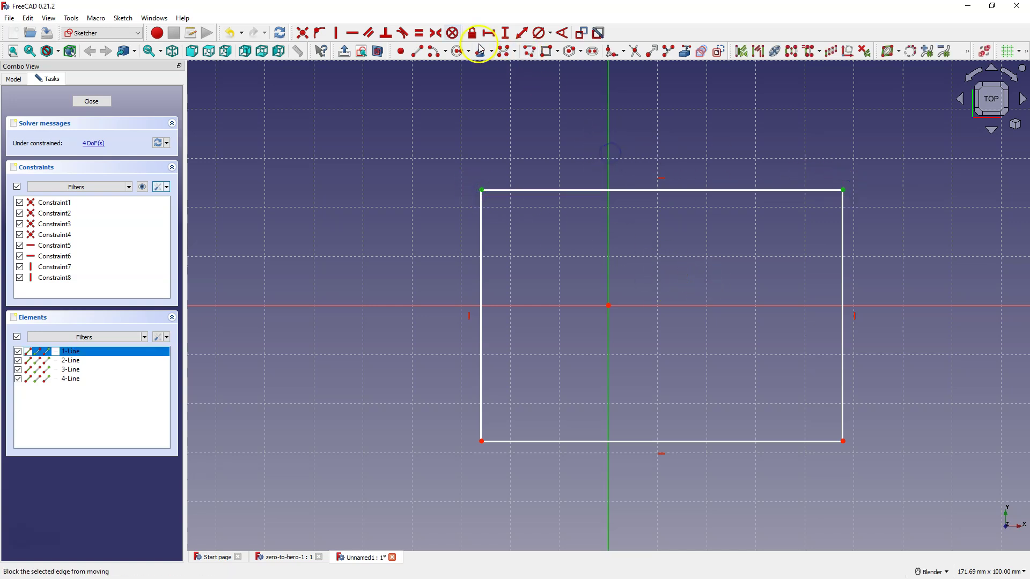
left_click(434, 33)
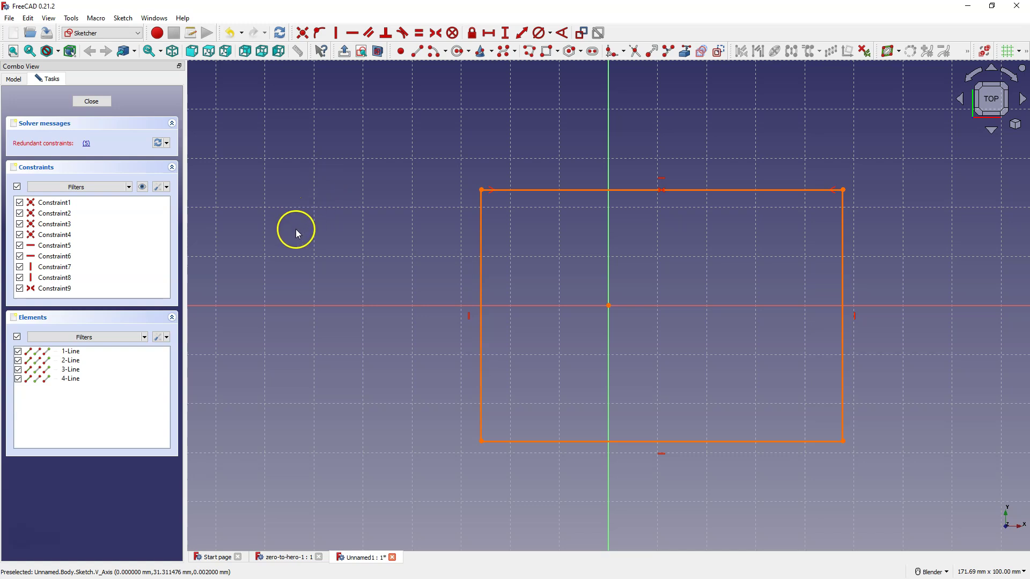
Step: Select the redundant constraint reported by the solver and delete it from the sketch
left_click(165, 186)
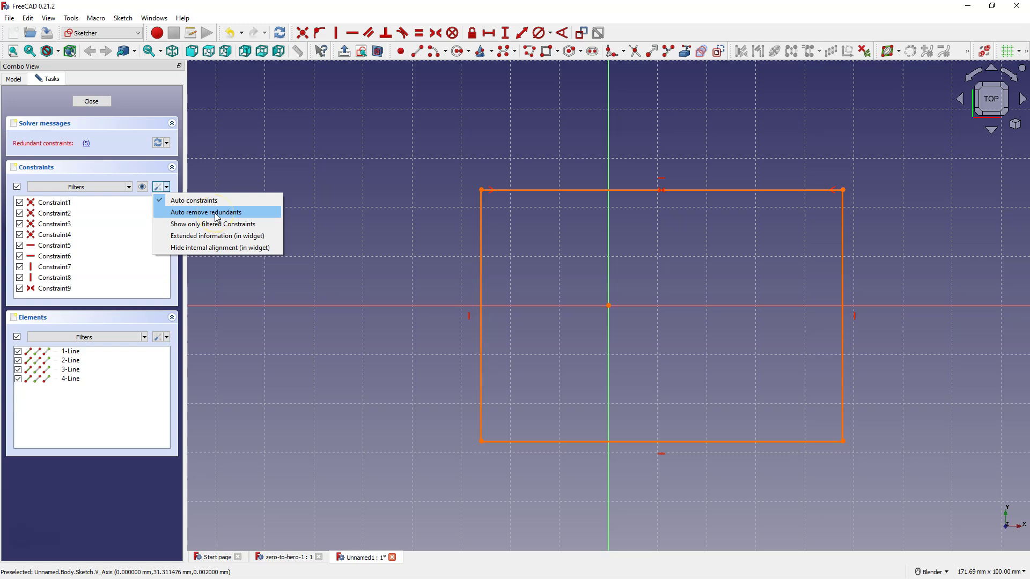
left_click(358, 149)
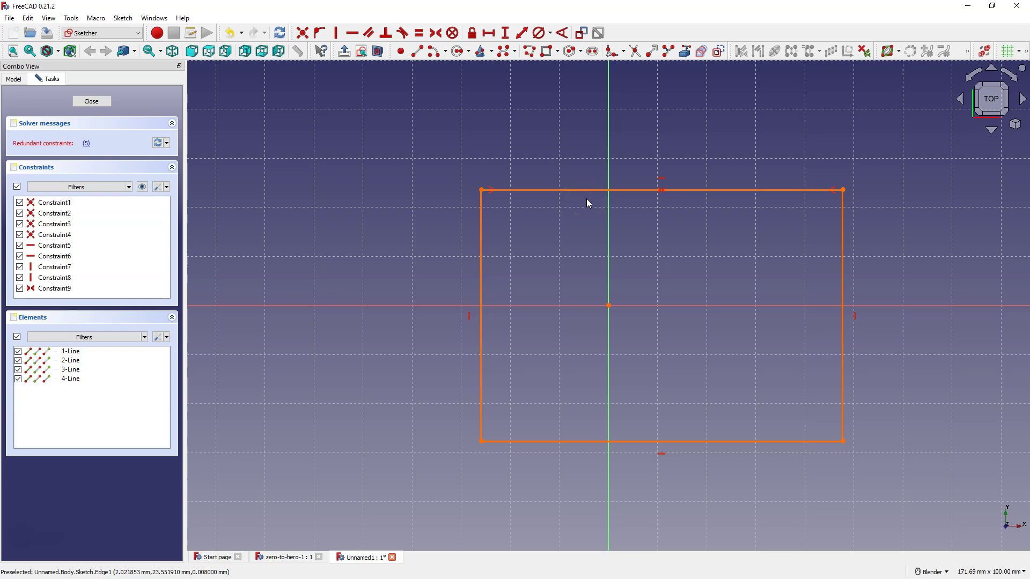
left_click(719, 175)
left_click(727, 241)
left_click(657, 205)
left_click(87, 144)
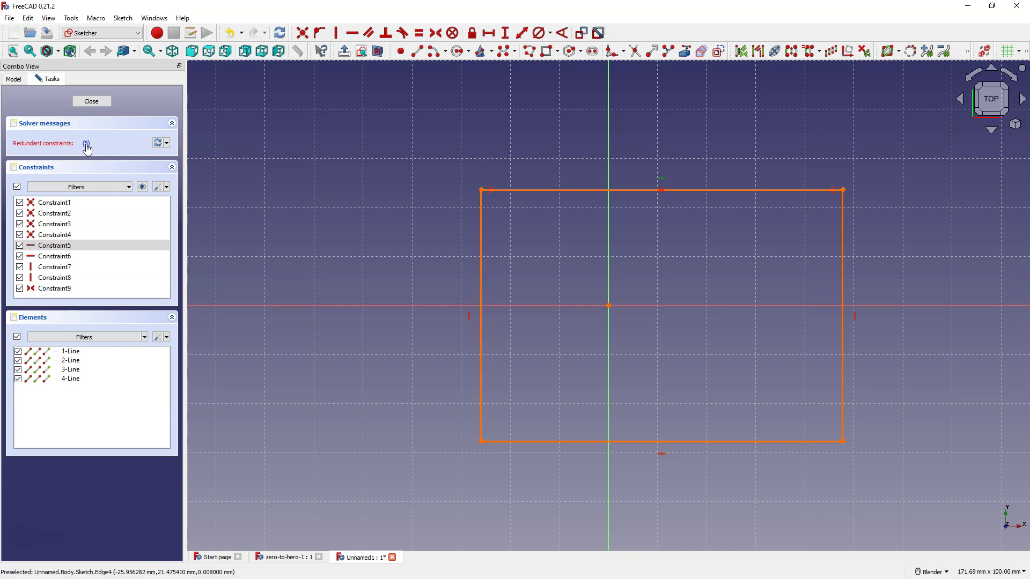
key("Delete")
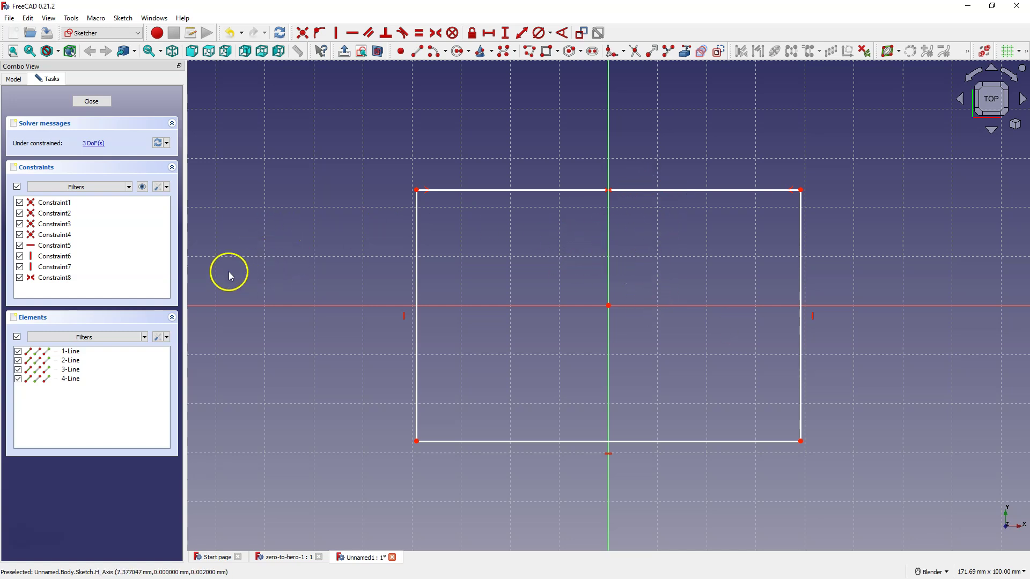
Step: Delete the whole rectangle and turn on Auto remove redundants in the sketch's constraint settings
left_click(166, 187)
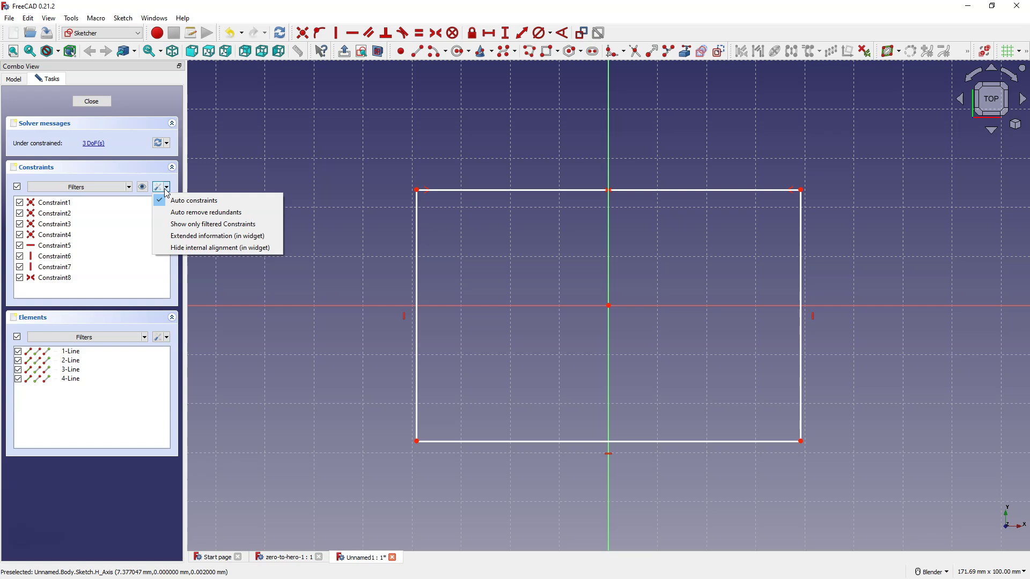
left_click(315, 184)
mouse_move(350, 164)
left_mouse_down()
mouse_move(541, 280)
mouse_move(731, 466)
mouse_move(888, 492)
left_mouse_up()
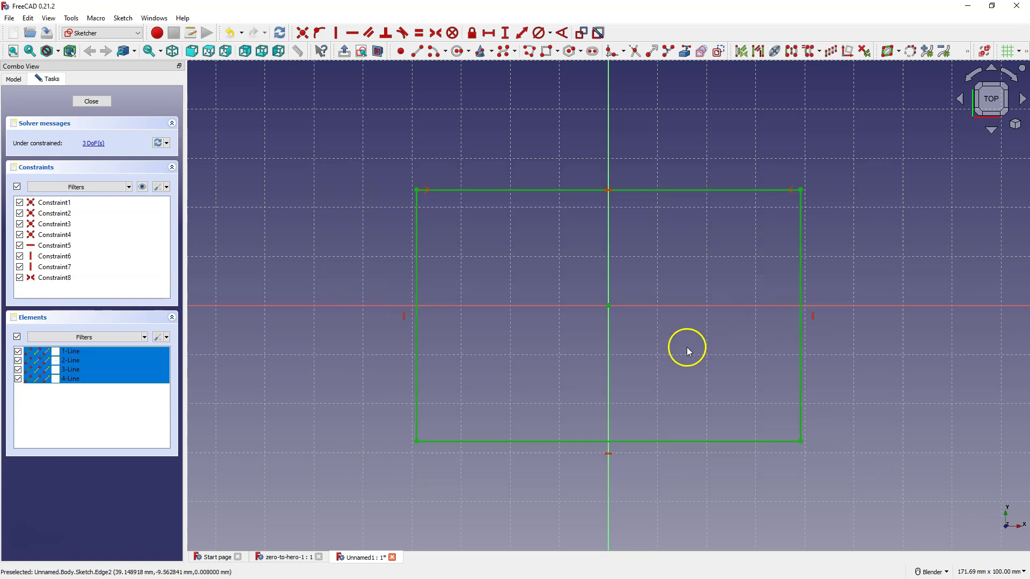
key("Delete")
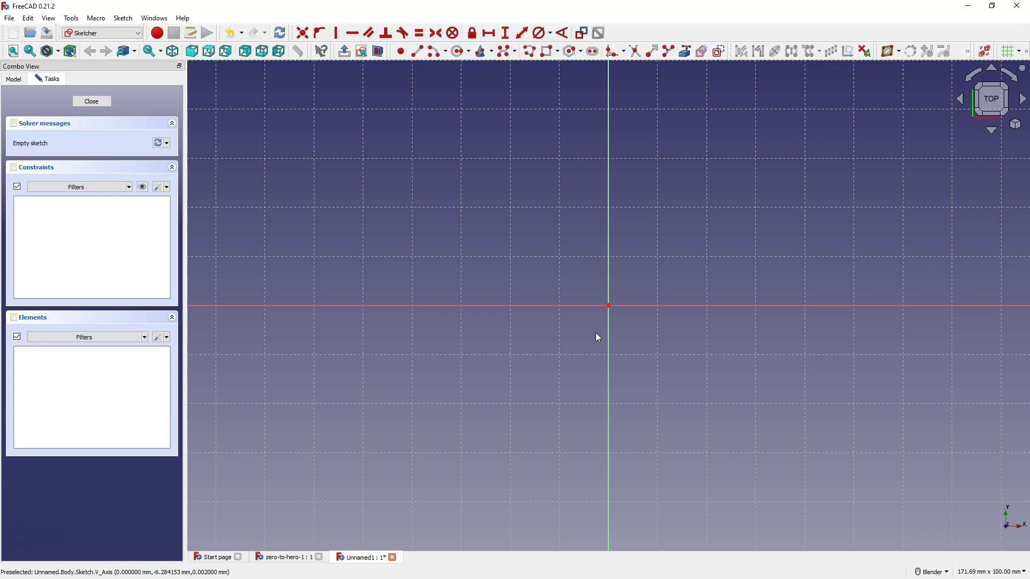
left_click(167, 187)
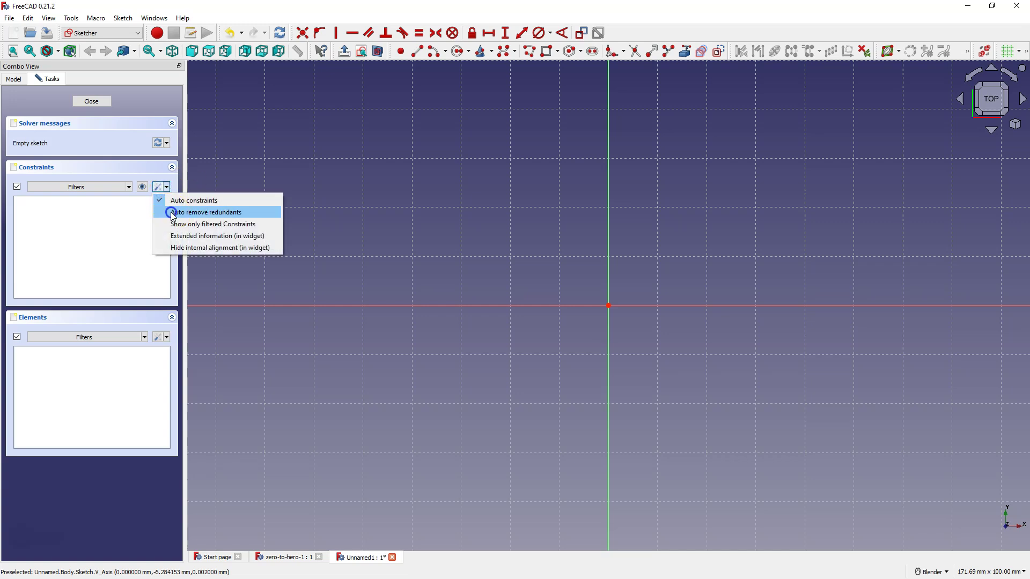
left_click(193, 211)
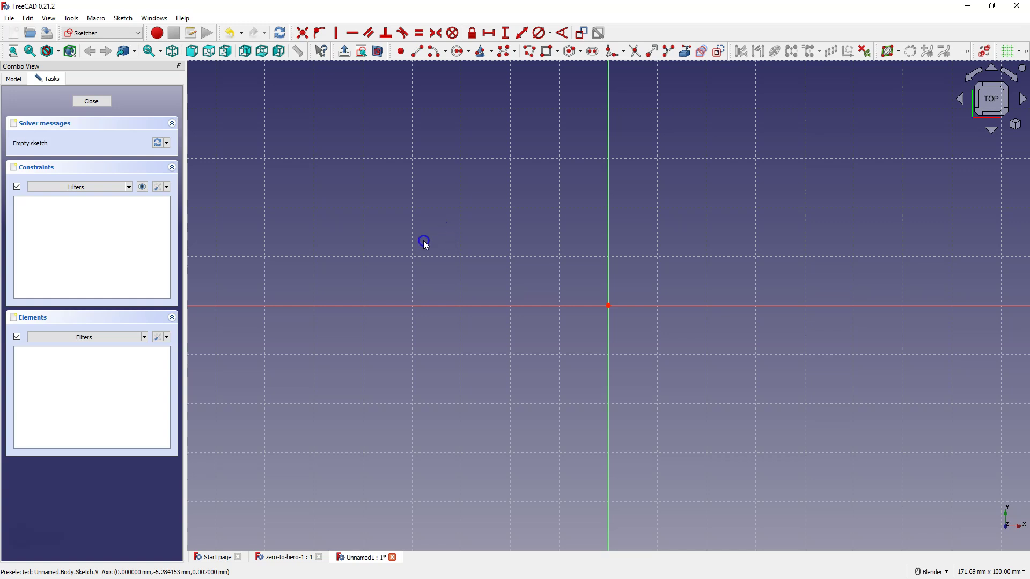
left_click(391, 177)
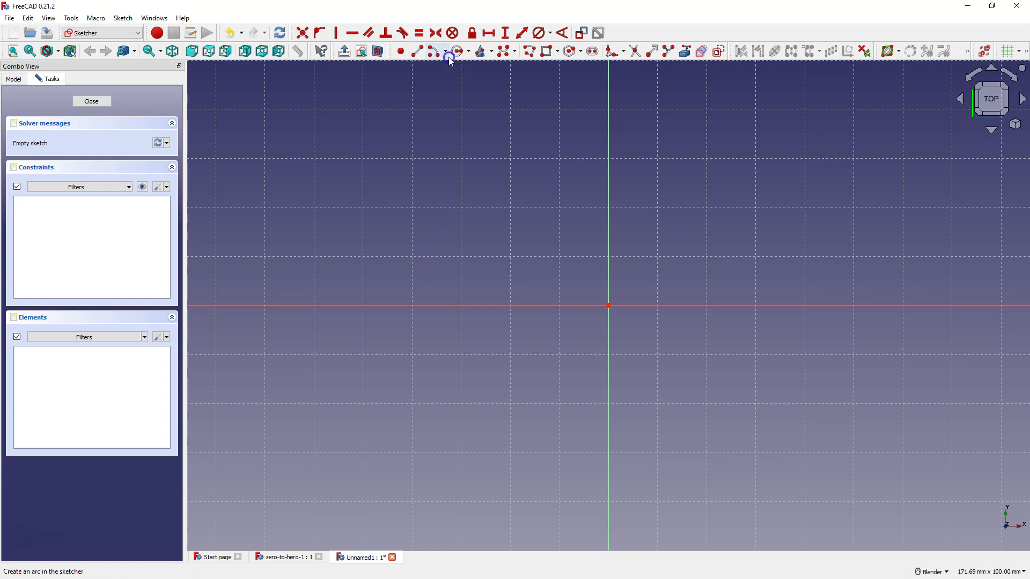
Step: Sketch a new rectangle enclosing the origin, extending further to the right of the vertical axis than to the left
left_click(546, 63)
left_click(460, 177)
left_click(902, 432)
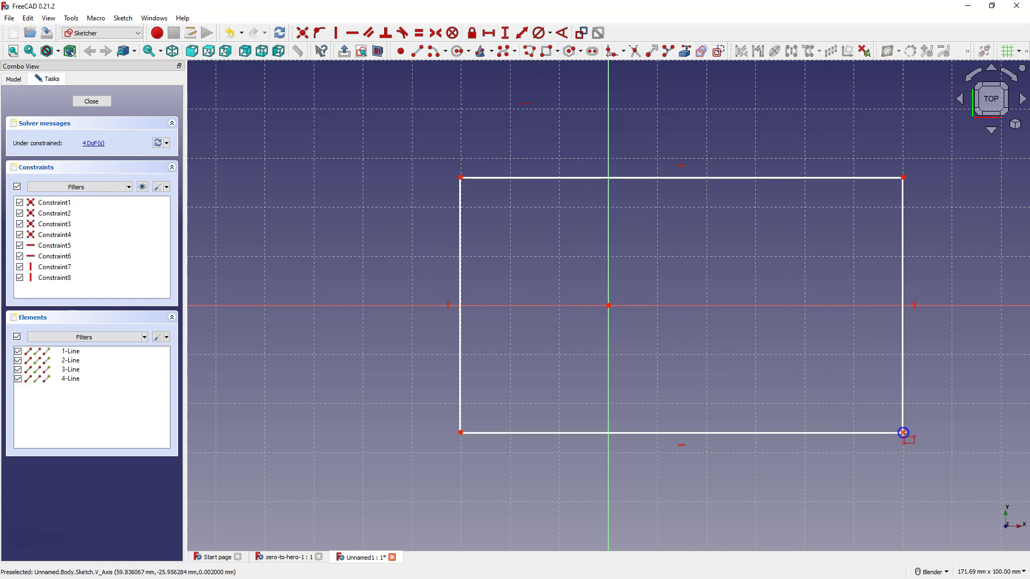
right_click(720, 266)
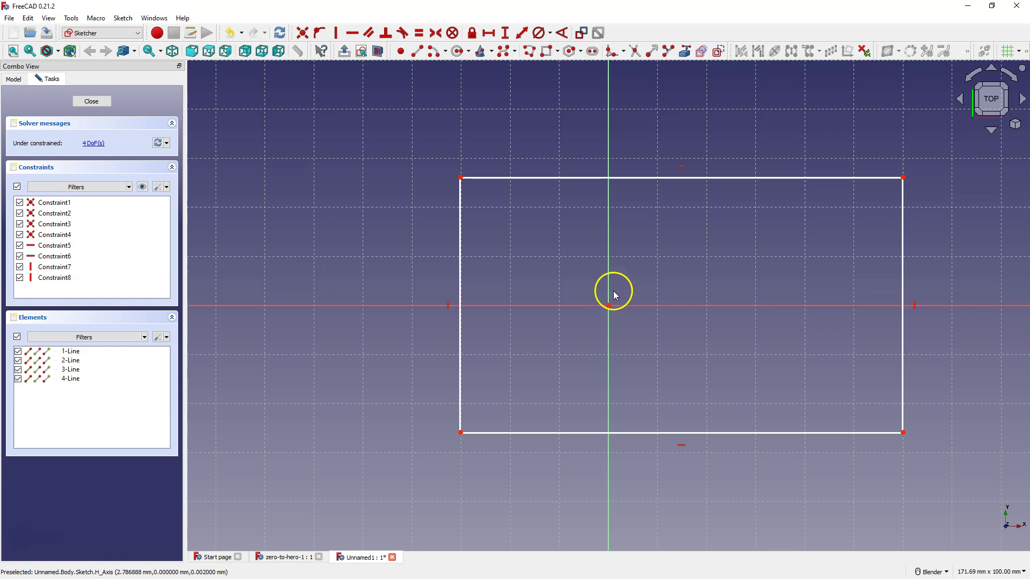
Step: Make the rectangle's upper-left and lower-right corners symmetric about the origin
left_click(461, 178)
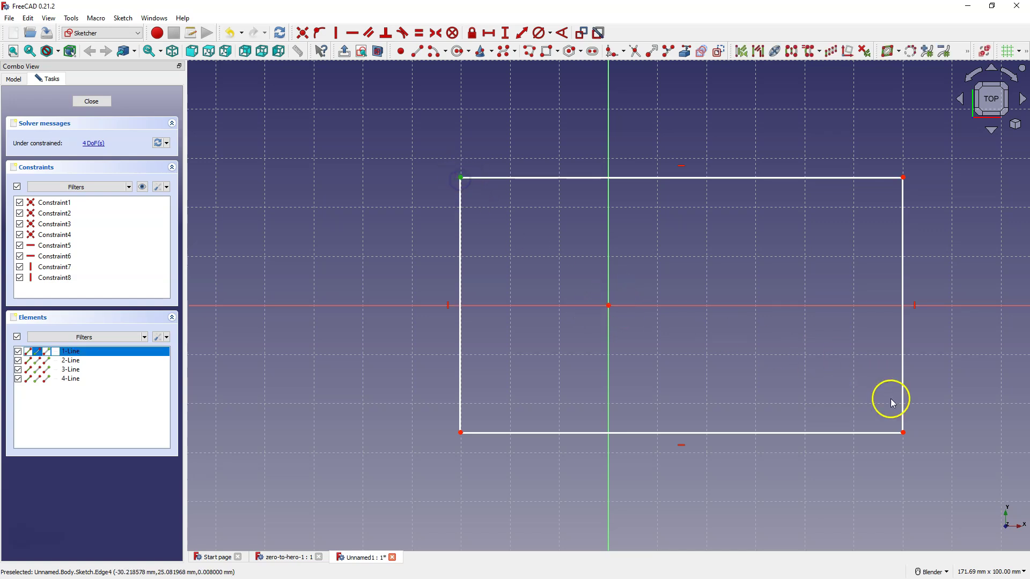
left_click(903, 432)
left_click(608, 305)
left_click(439, 32)
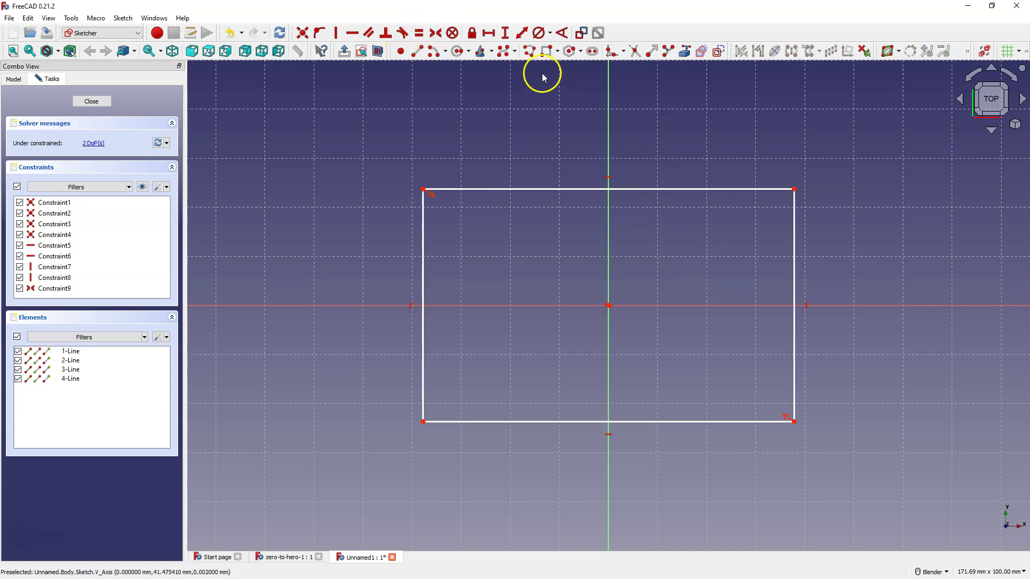
Step: Constrain the rectangle's horizontal length to 70 mm and its vertical length to 50 mm
left_click(488, 32)
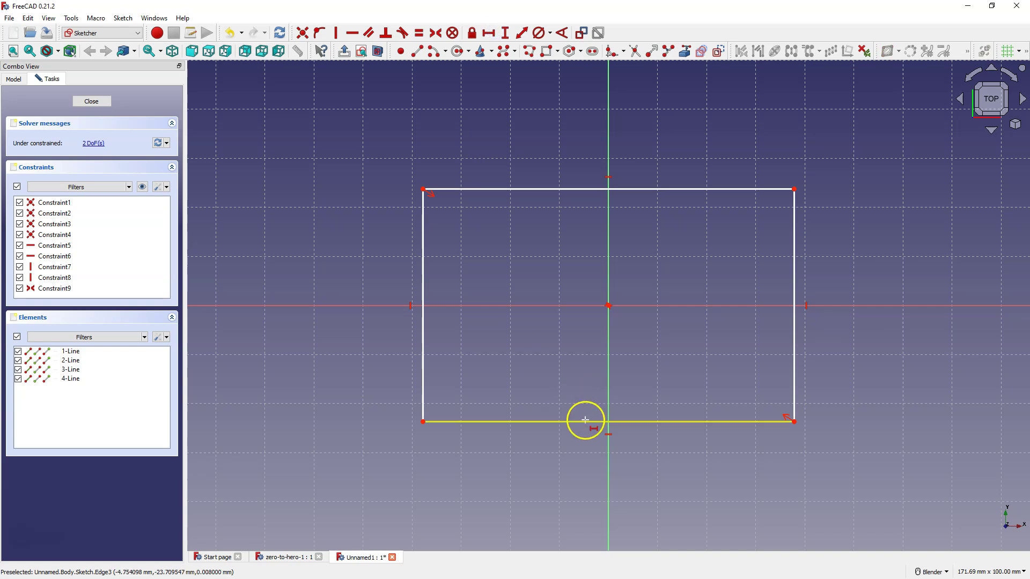
left_click(587, 422)
type("70")
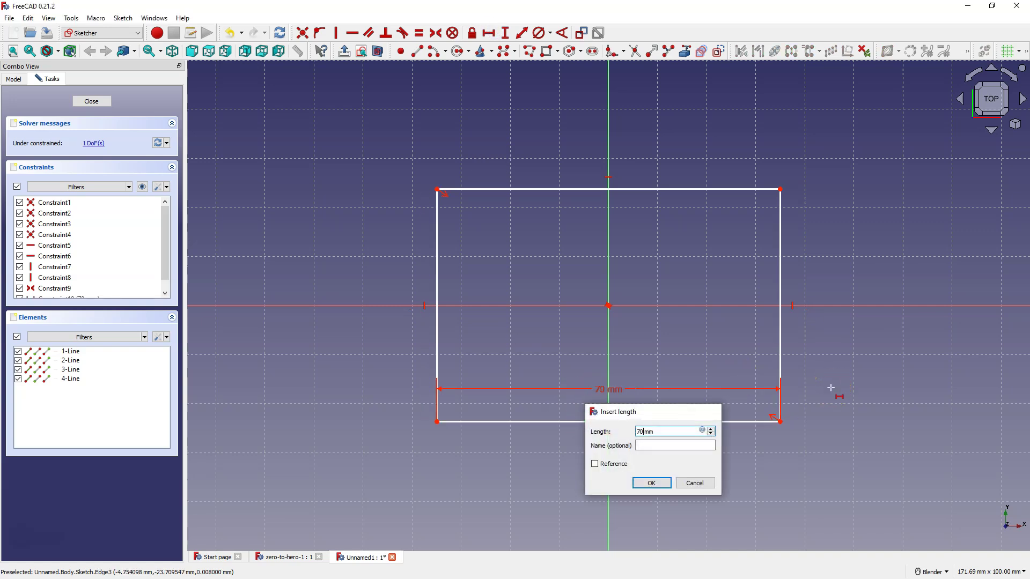
key("Return")
key("i")
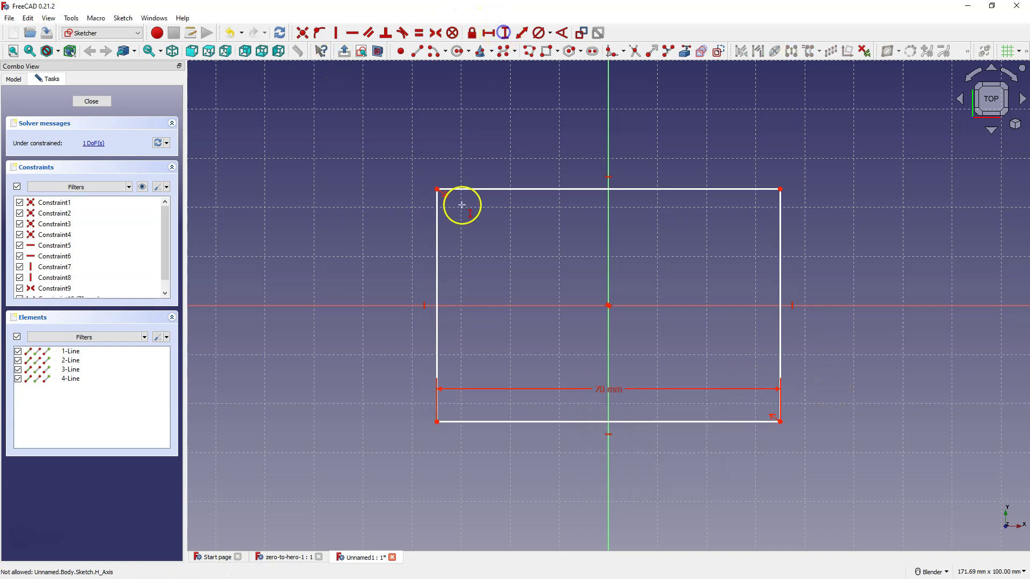
left_click(437, 248)
type("50")
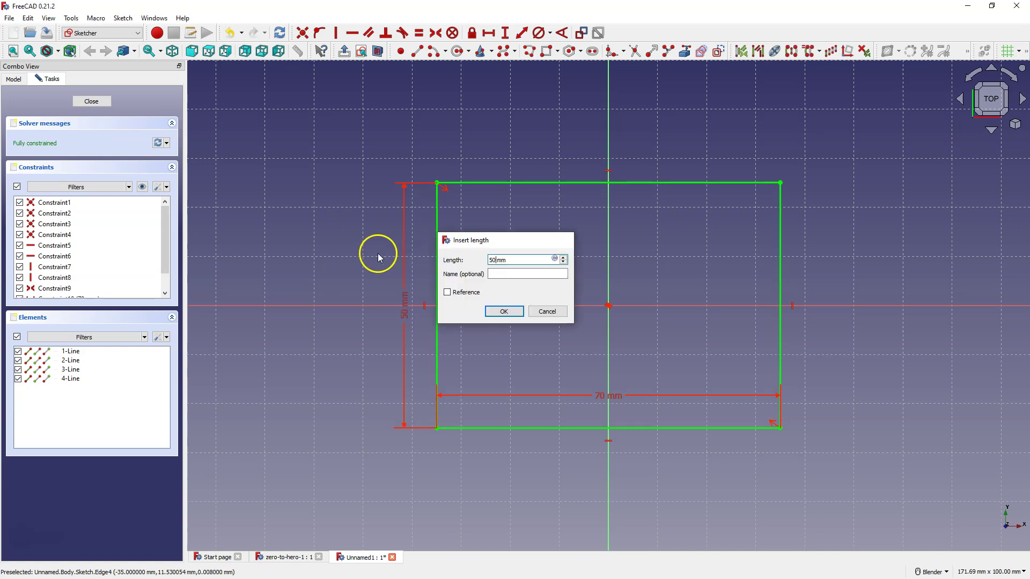
key("Return")
left_click(489, 256)
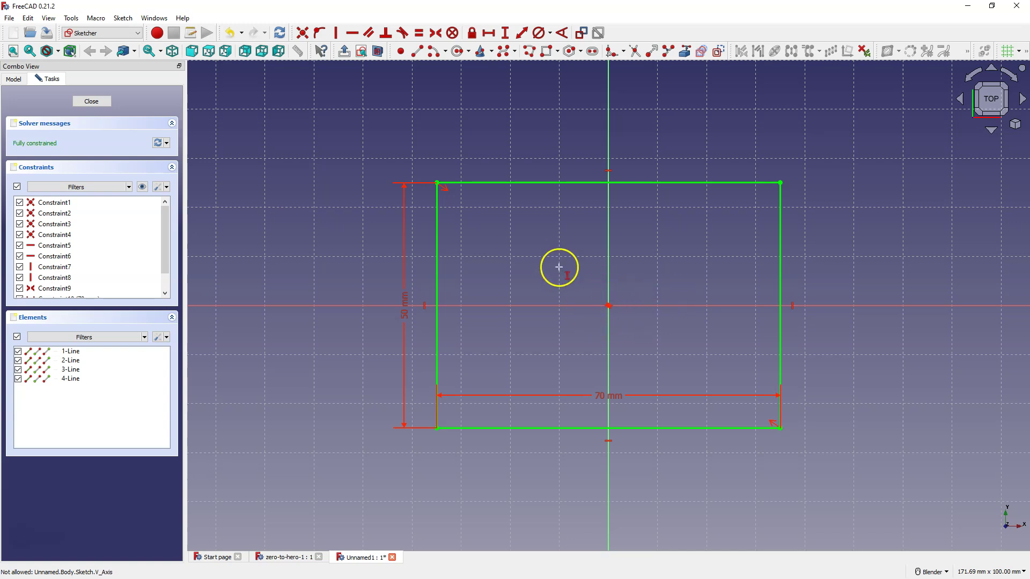
left_click(544, 256)
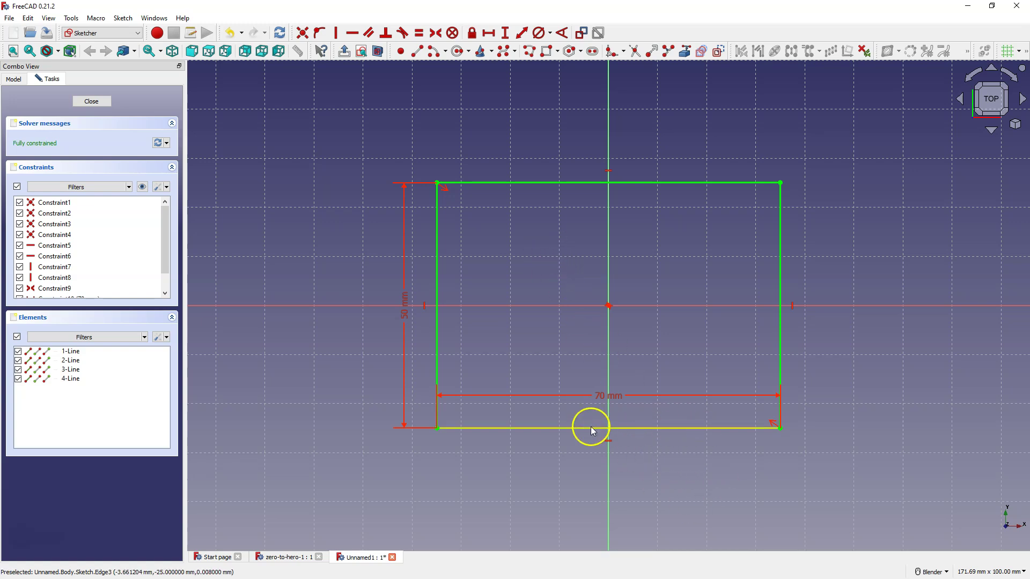
Step: Set the rectangle's horizontal length to 150 mm
double_click(617, 397)
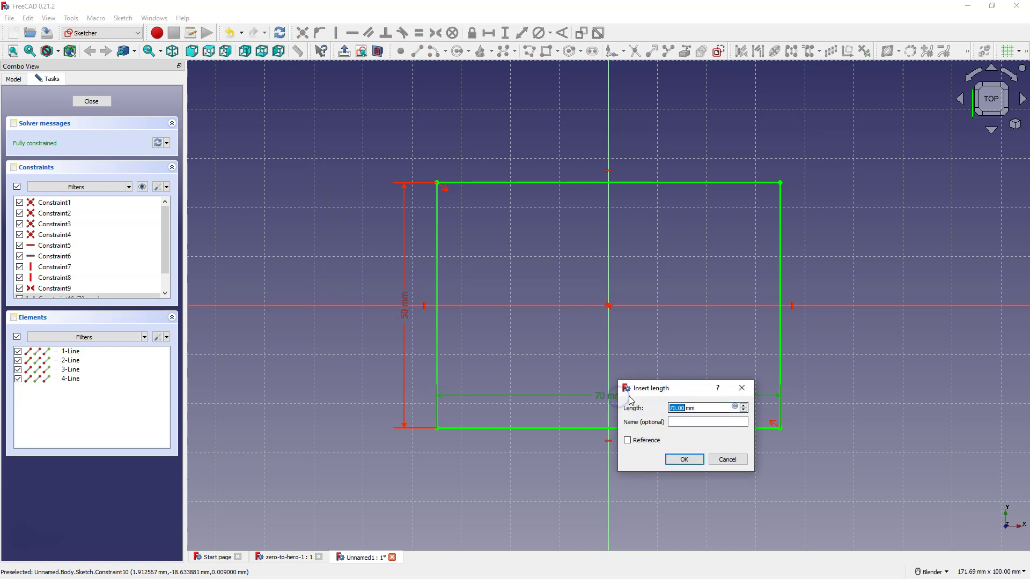
type("150")
key("Return")
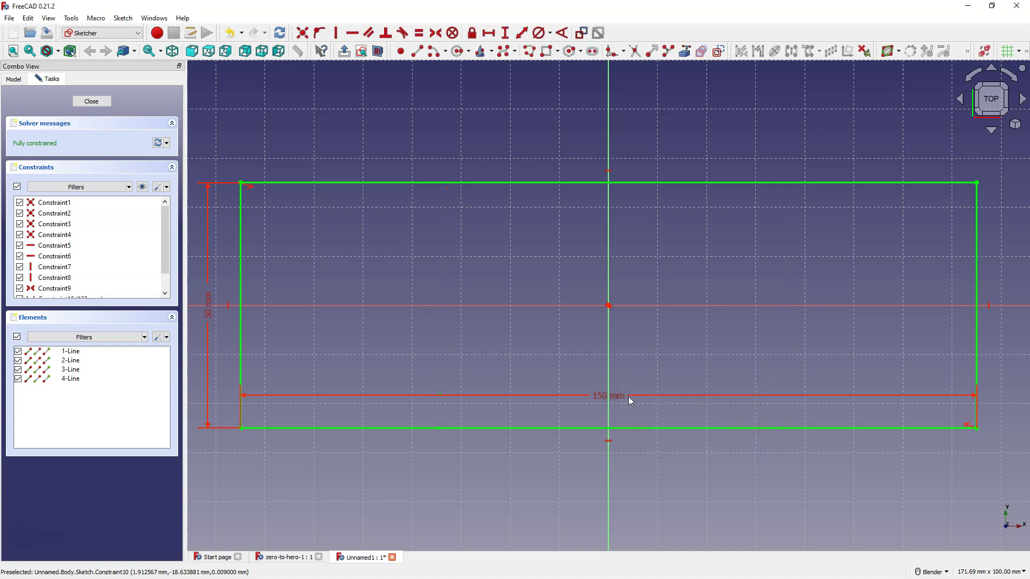
left_click(619, 328)
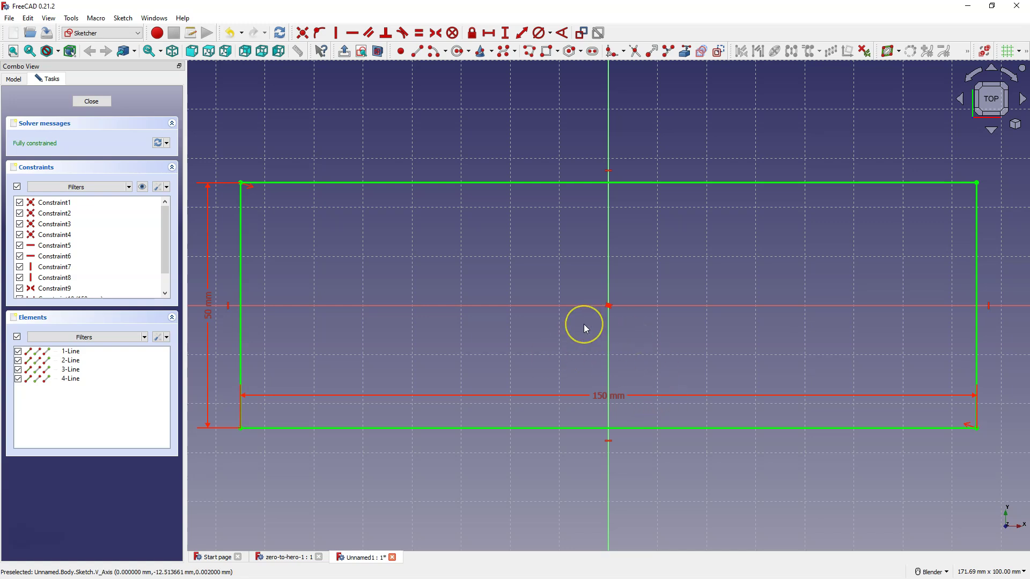
left_click(298, 217)
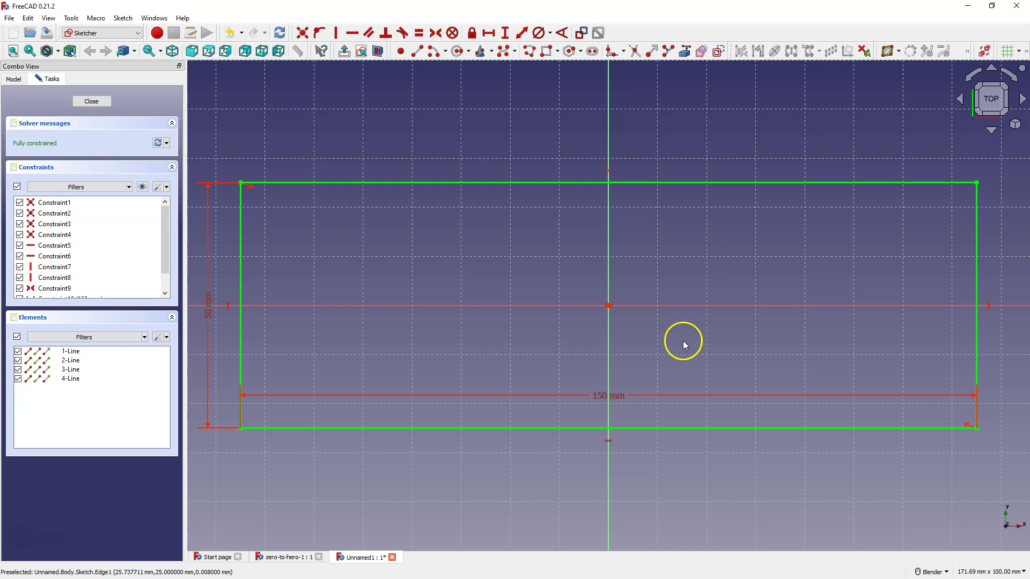
Step: Draw a larger circle in the rectangle's left half and a smaller one in its right half, and move the smaller circle higher
left_click(457, 51)
left_click(421, 263)
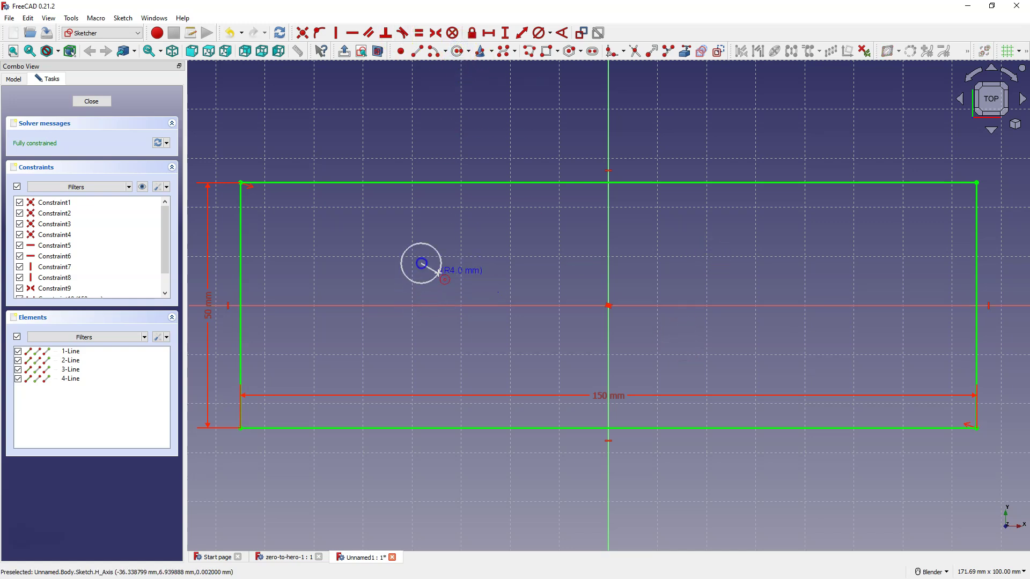
left_click(450, 280)
left_click(787, 267)
left_click(802, 260)
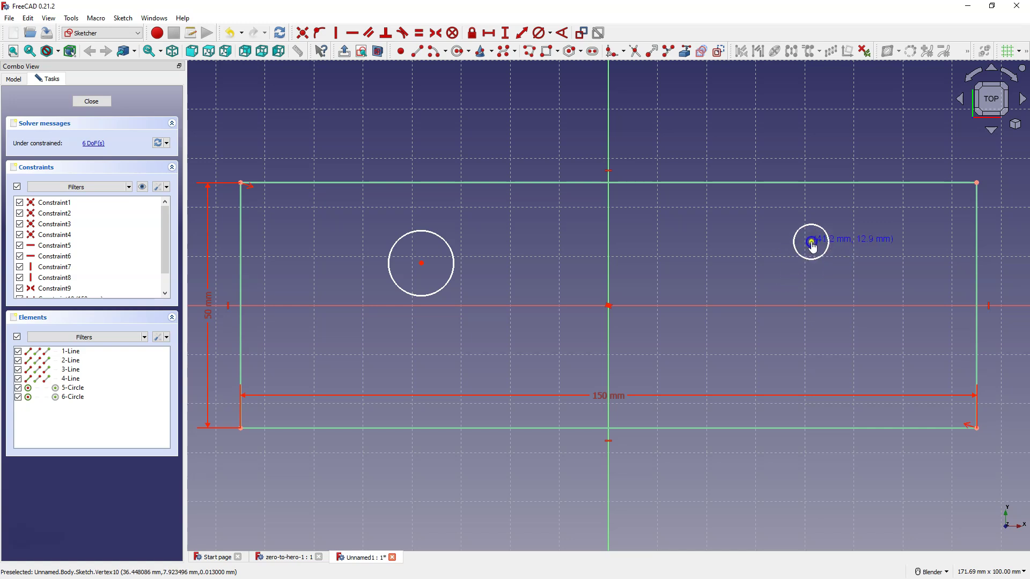
left_click(818, 212)
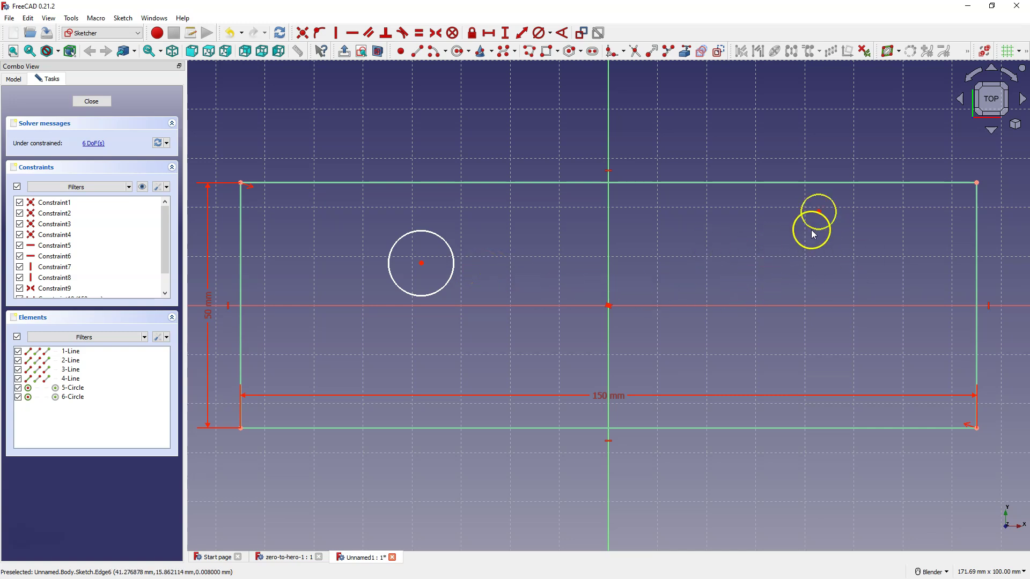
Step: Make the centres of the two circles symmetric about the vertical axis
left_click(421, 264)
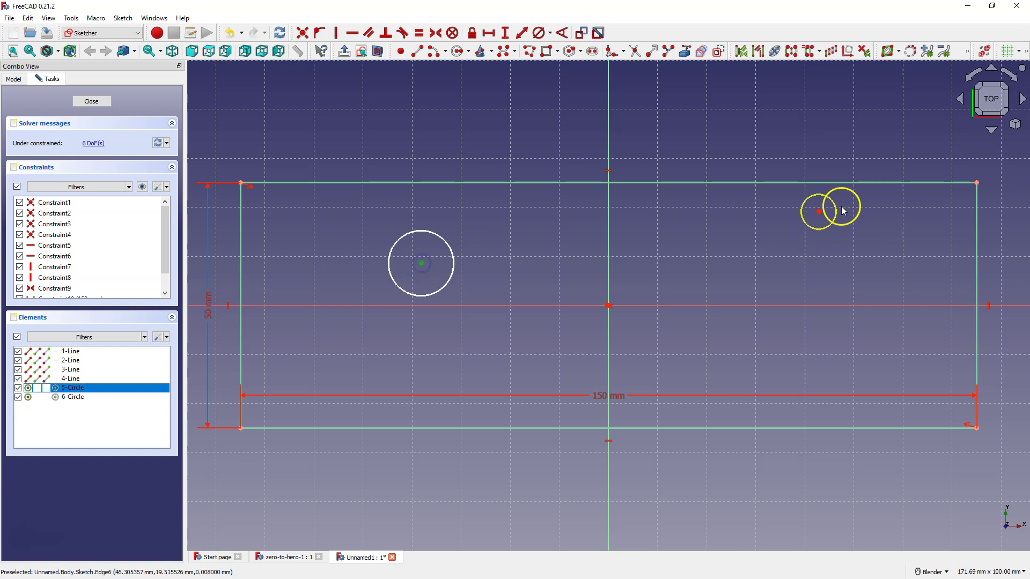
left_click(820, 212)
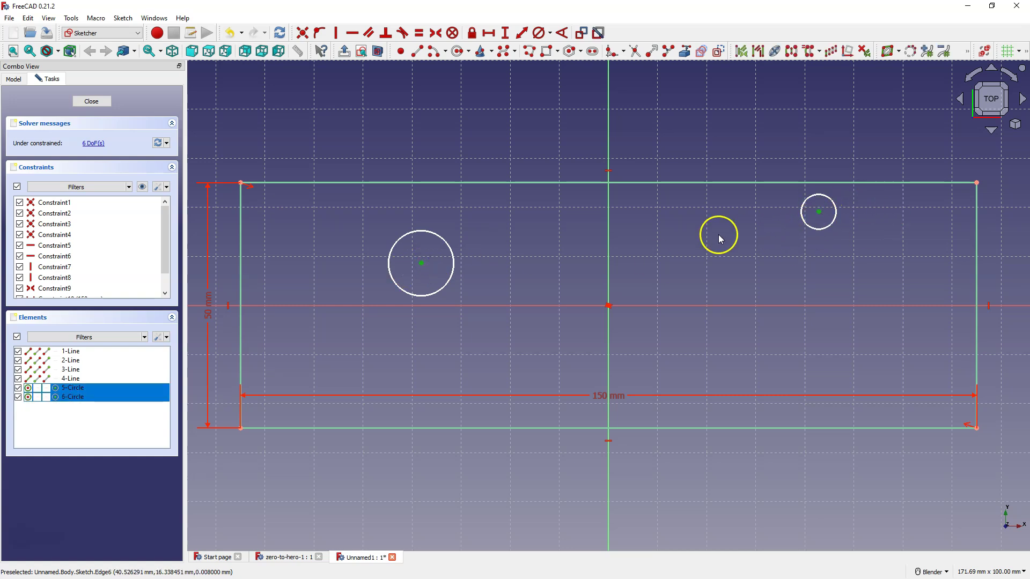
left_click(609, 261)
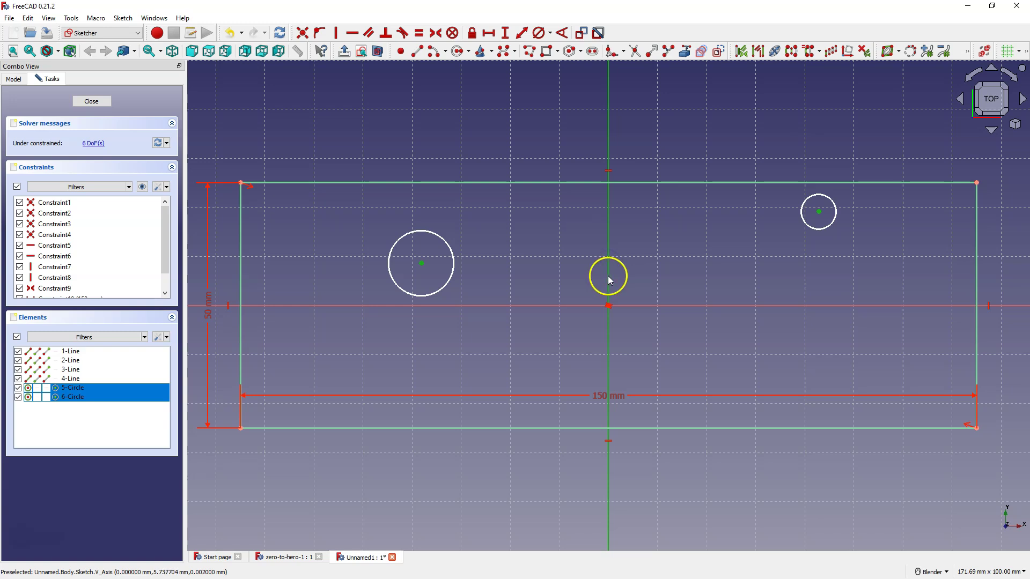
left_click(436, 33)
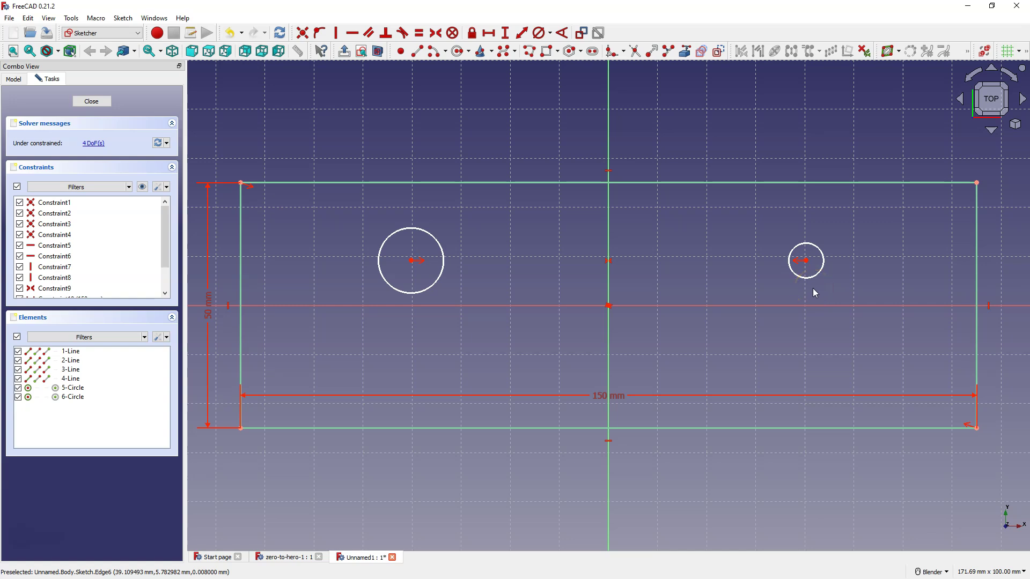
Step: Move the right circle inward and back outward, and shift the left circle's centre up to test their symmetry about the vertical axis
left_click_drag(816, 280, 754, 253)
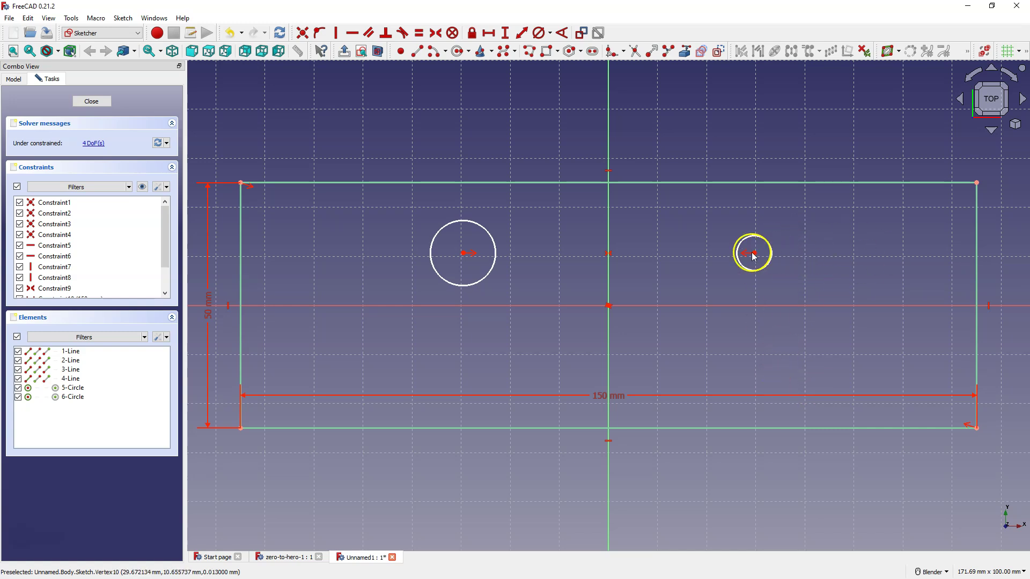
left_click_drag(754, 255, 781, 256)
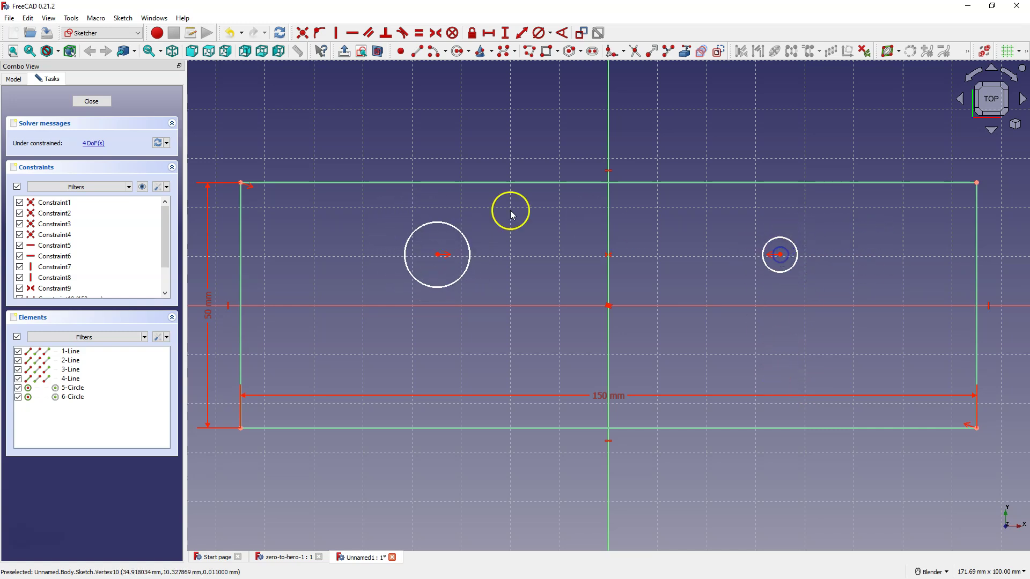
mouse_move(437, 253)
left_mouse_down()
mouse_move(409, 239)
mouse_move(481, 237)
mouse_move(406, 257)
mouse_move(441, 243)
left_mouse_up()
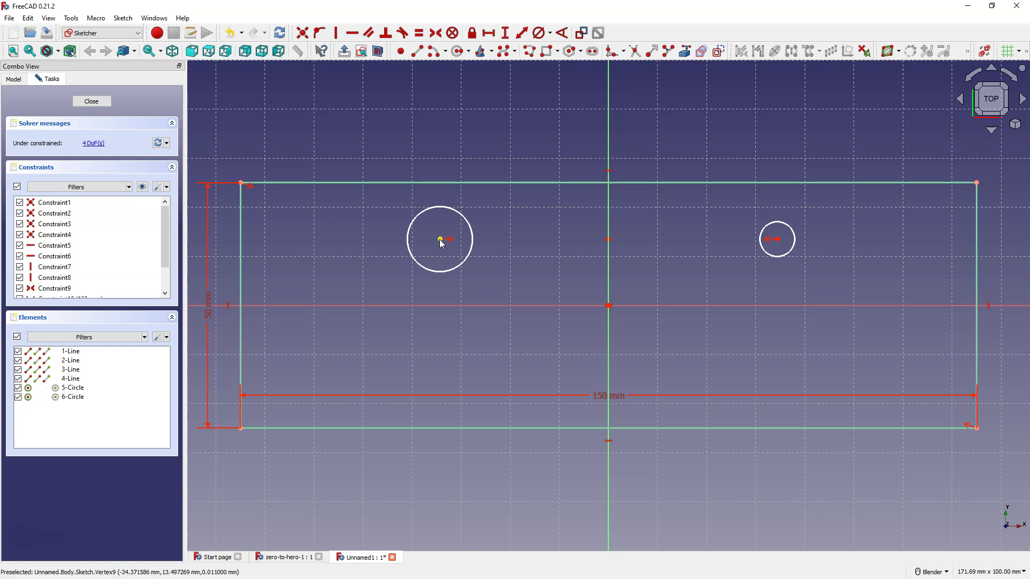
left_click(441, 243)
left_click(486, 339)
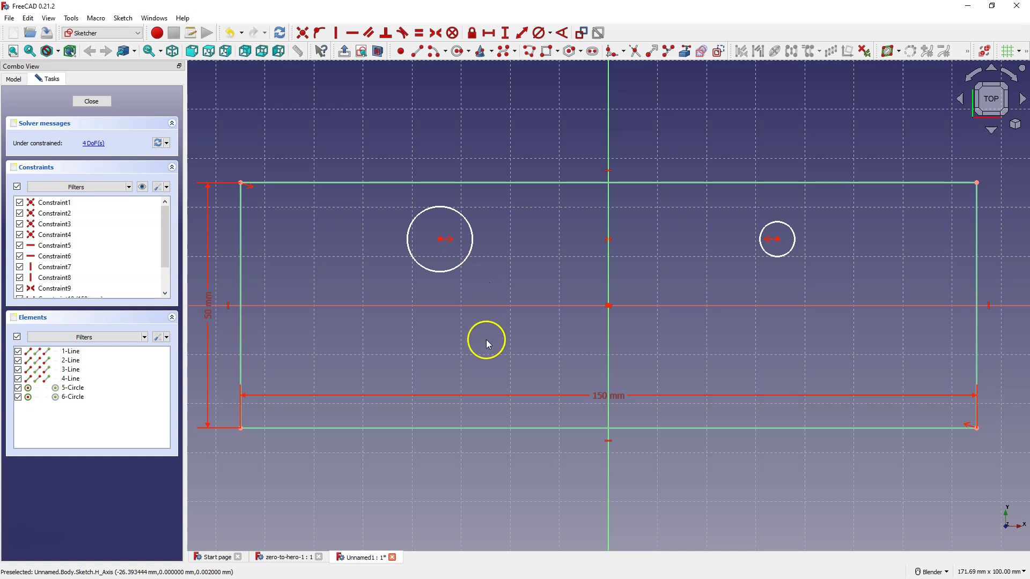
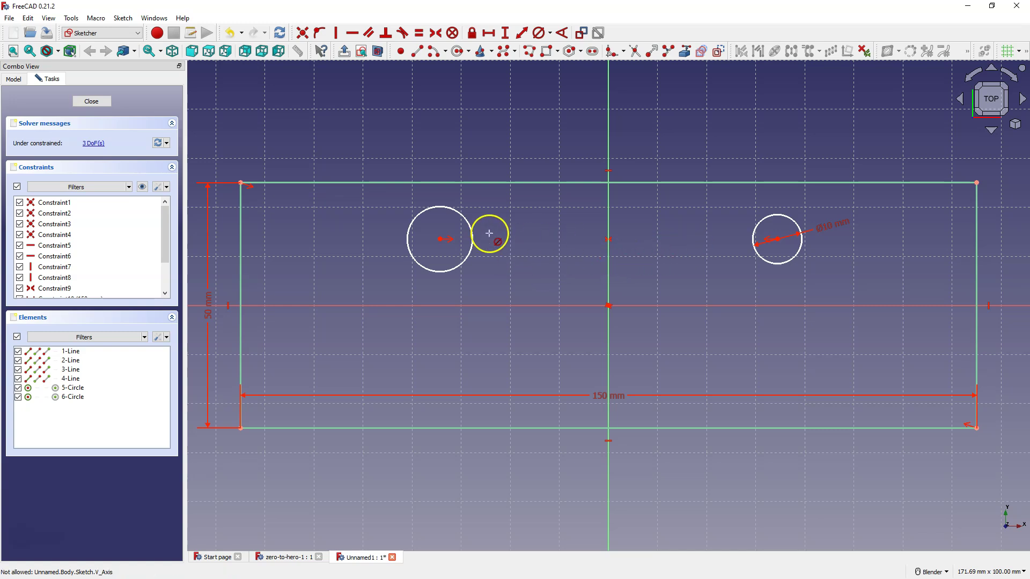
Step: Constrain the left circle's diameter to 10 mm
left_click(475, 236)
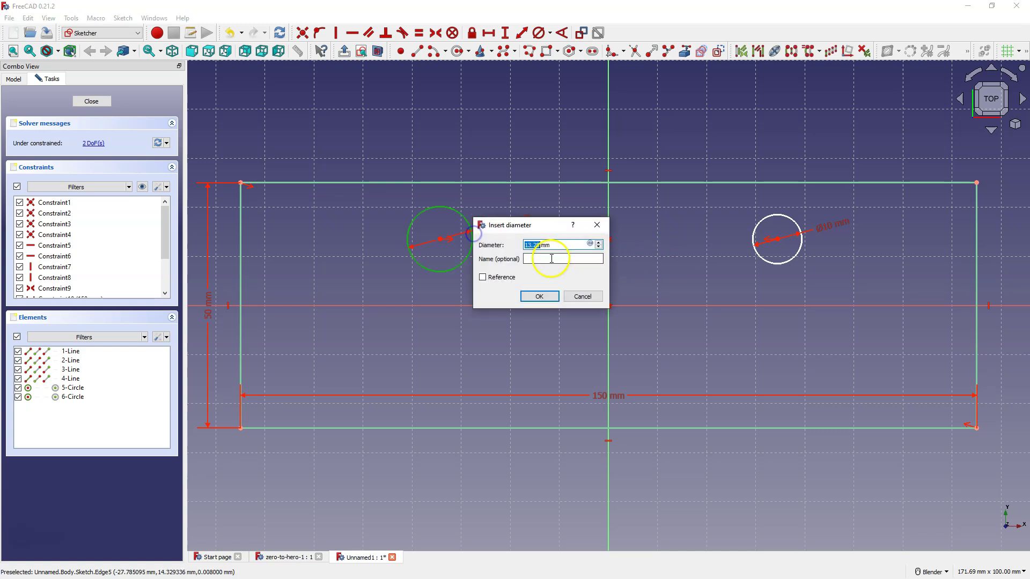
type("10")
key("Return")
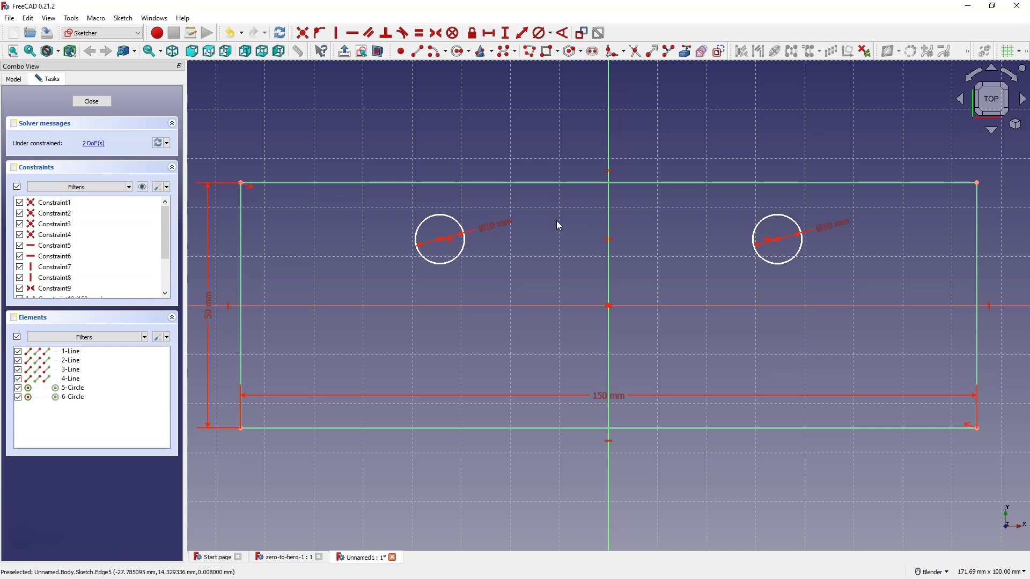
left_click(575, 281)
left_click(676, 365)
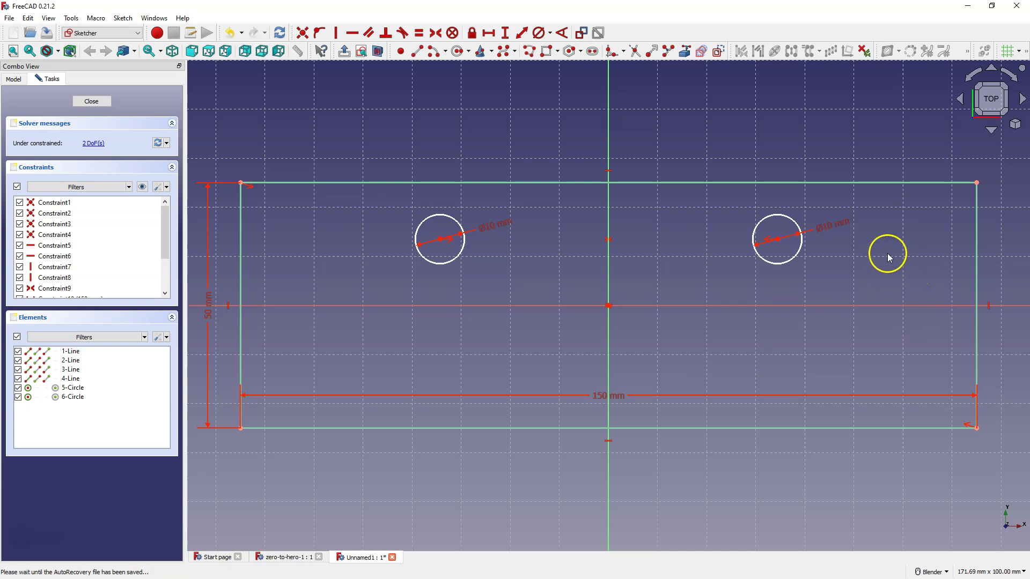
Step: Set the diameters of both the right and the left circle to 15 mm
double_click(829, 228)
type("15")
key("Return")
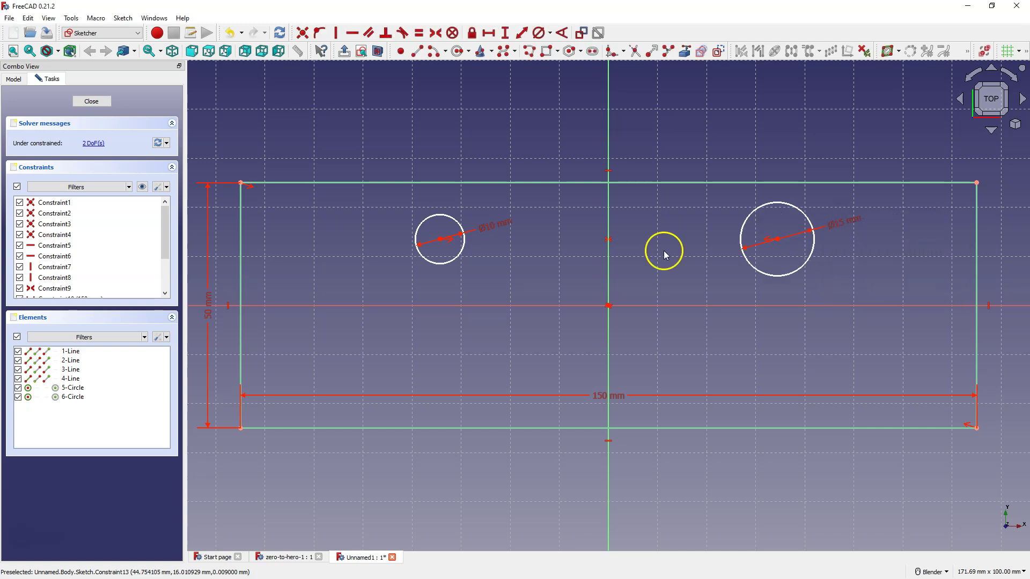
double_click(489, 229)
key("BackSpace")
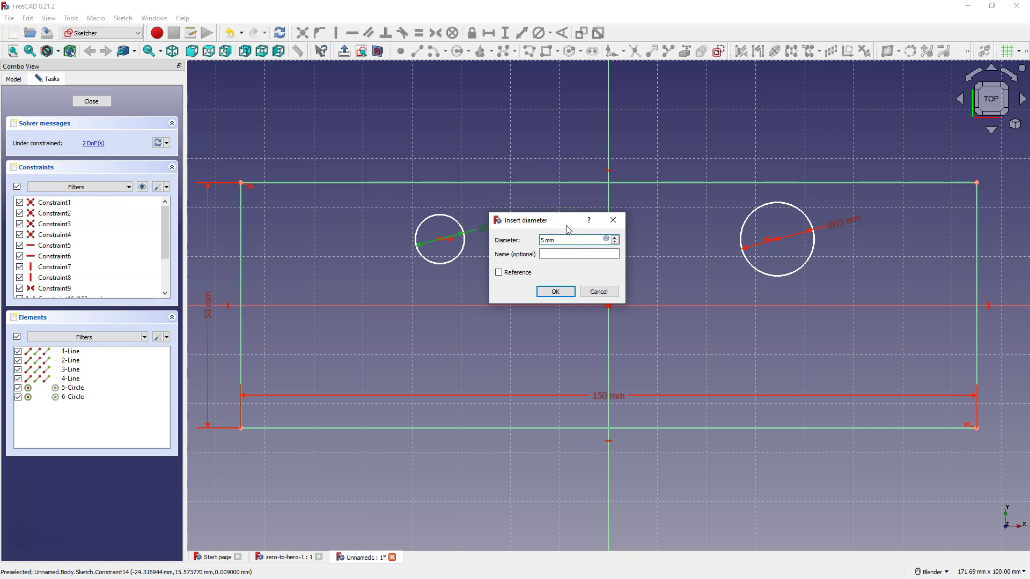
type("15")
key("Return")
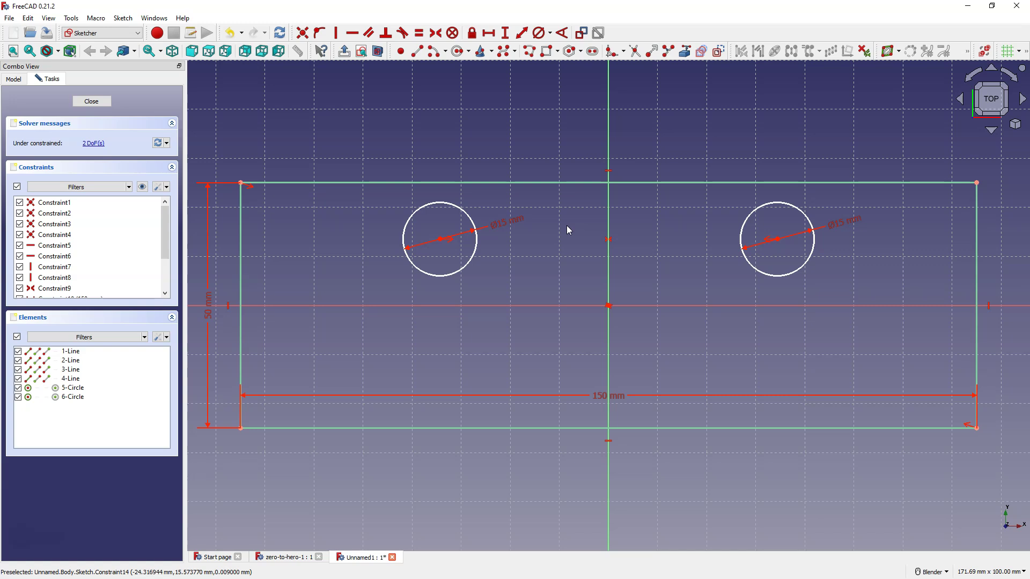
Step: Draw five small circles in a row below the horizontal axis, two left and three right of the vertical axis
left_click(457, 51)
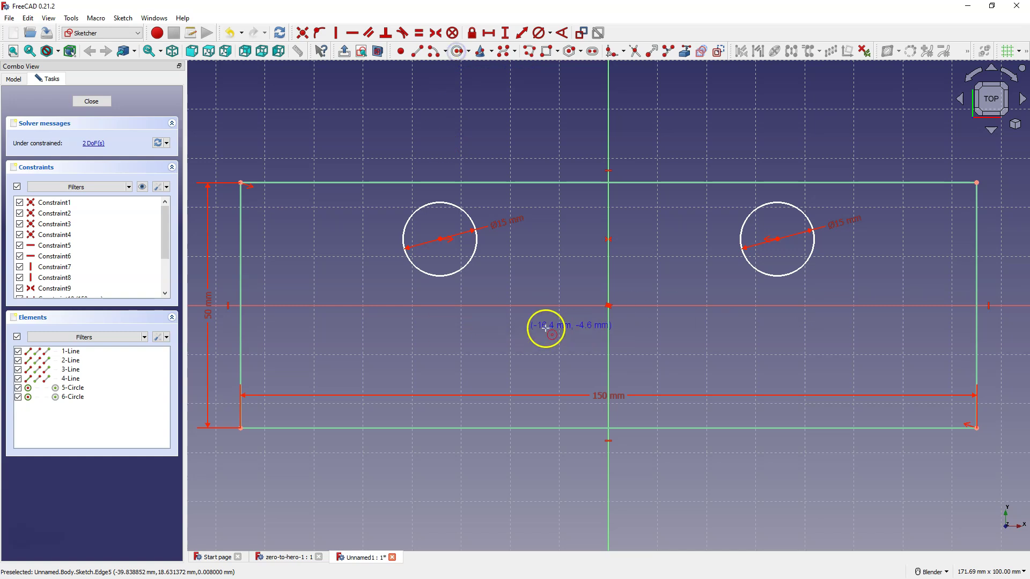
left_click(402, 345)
left_click(426, 347)
left_click(496, 340)
left_click(512, 357)
left_click(642, 344)
left_click(656, 358)
left_click(717, 344)
left_click(738, 355)
left_click(809, 346)
left_click(826, 358)
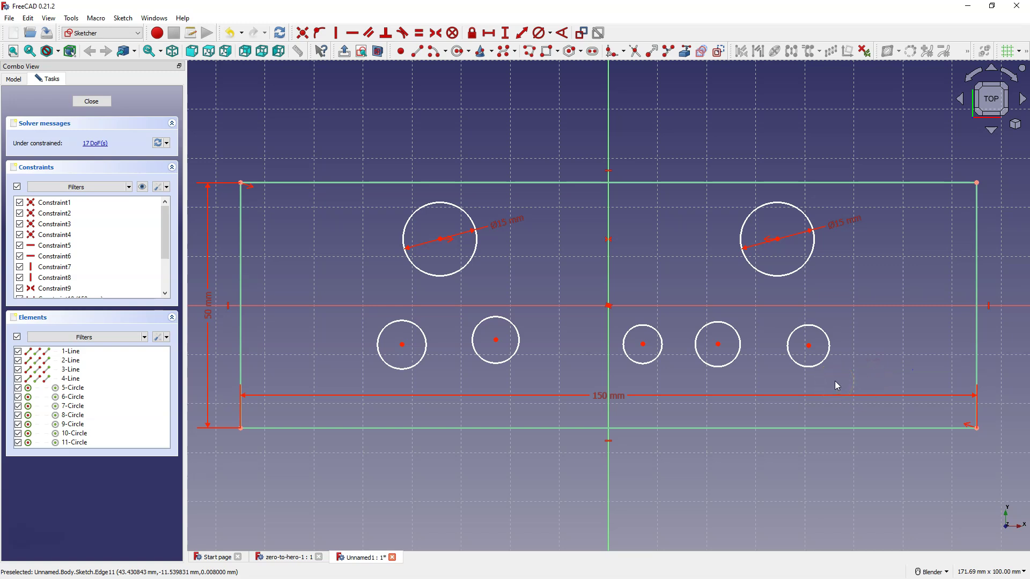
Step: Delete the upper-left circle's diameter constraint and apply an equality constraint to all seven circles
left_click(509, 224)
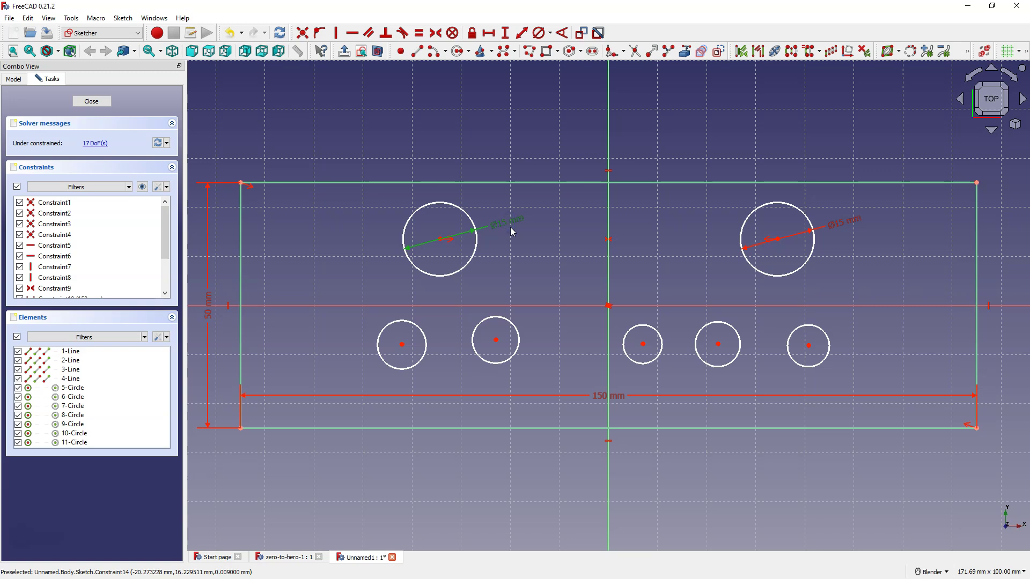
key("Delete")
left_click(748, 213)
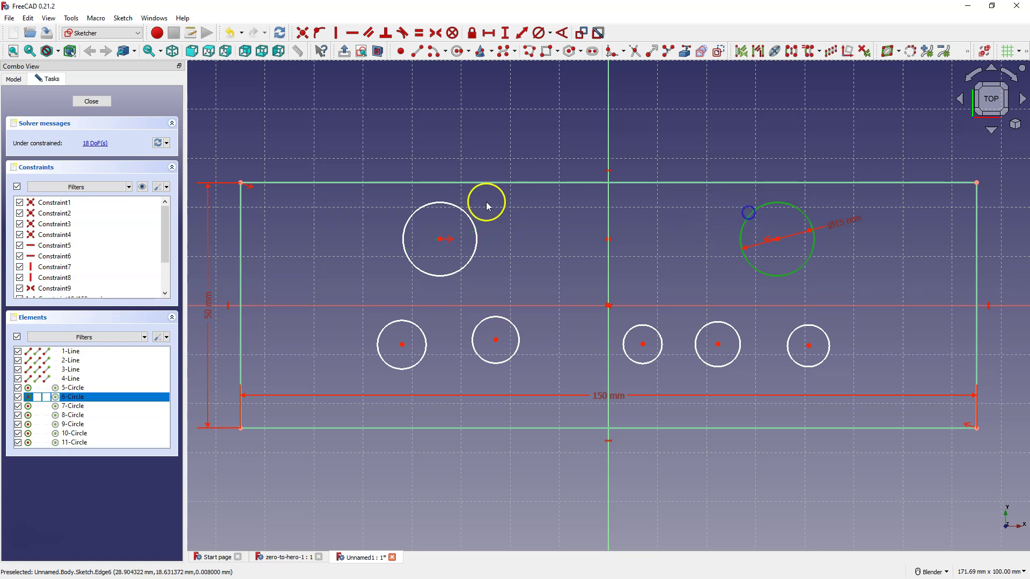
left_click(467, 213)
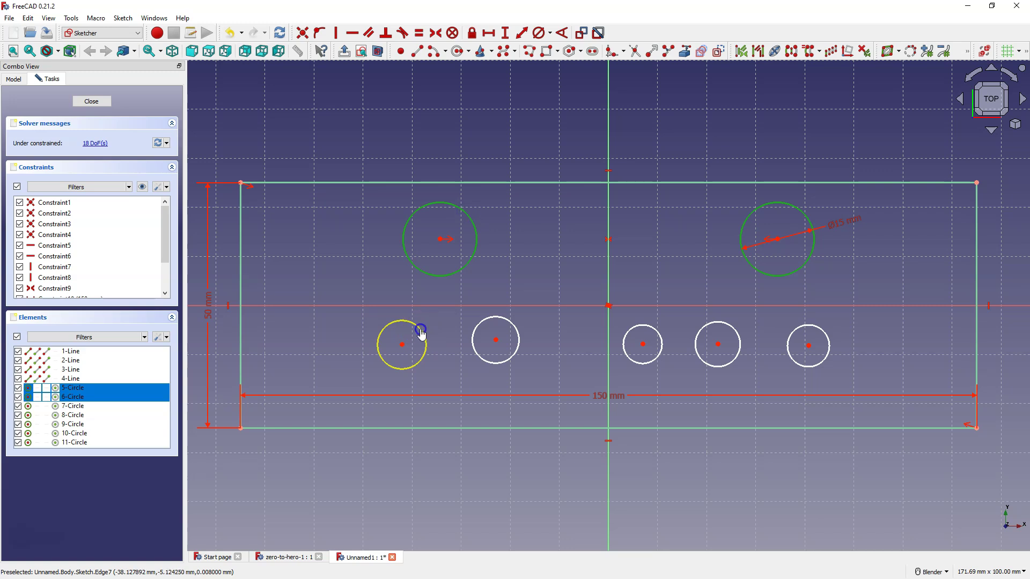
left_click(421, 333)
left_click(501, 317)
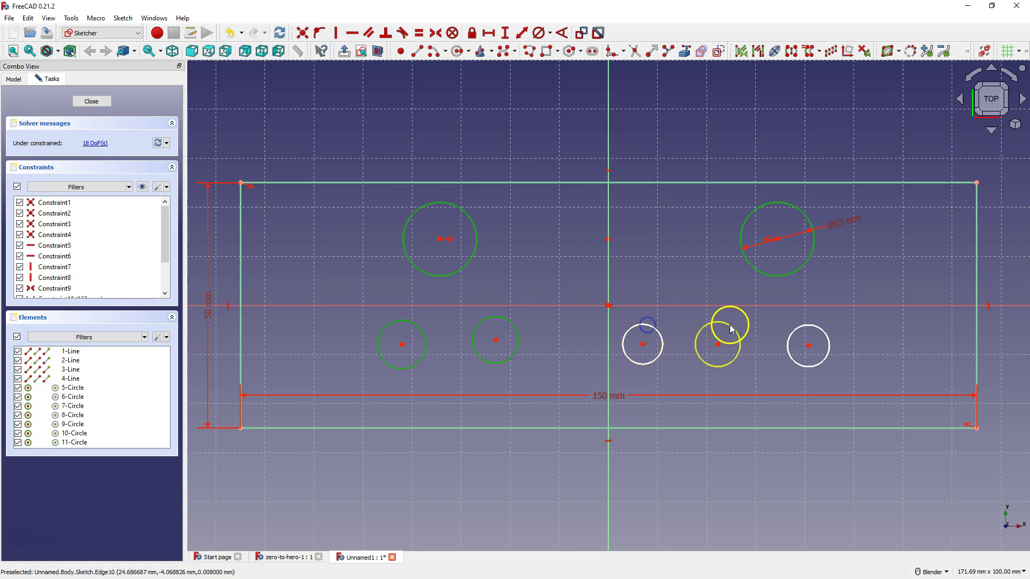
left_click(643, 325)
left_click(729, 325)
left_click(811, 330)
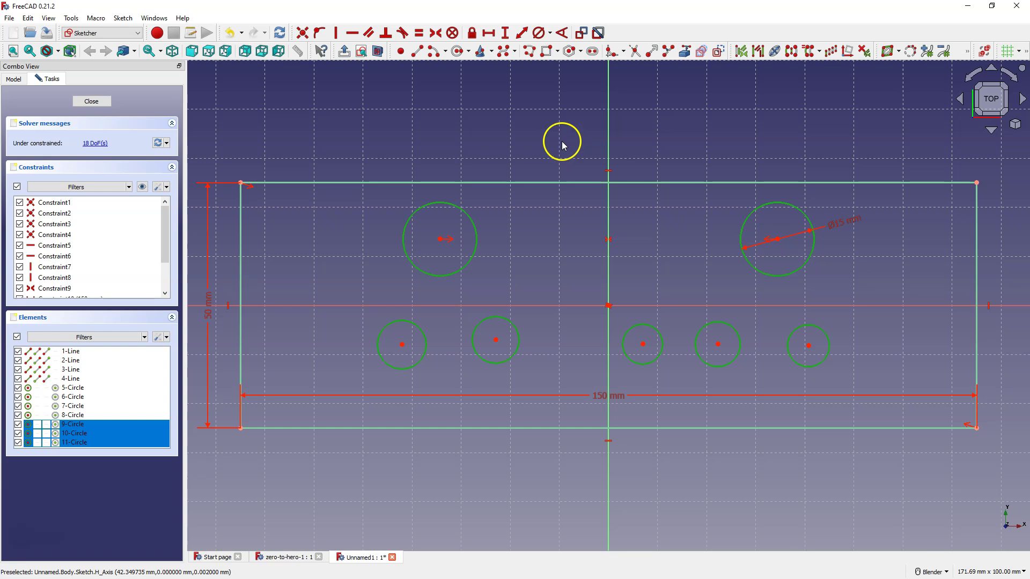
left_click(424, 37)
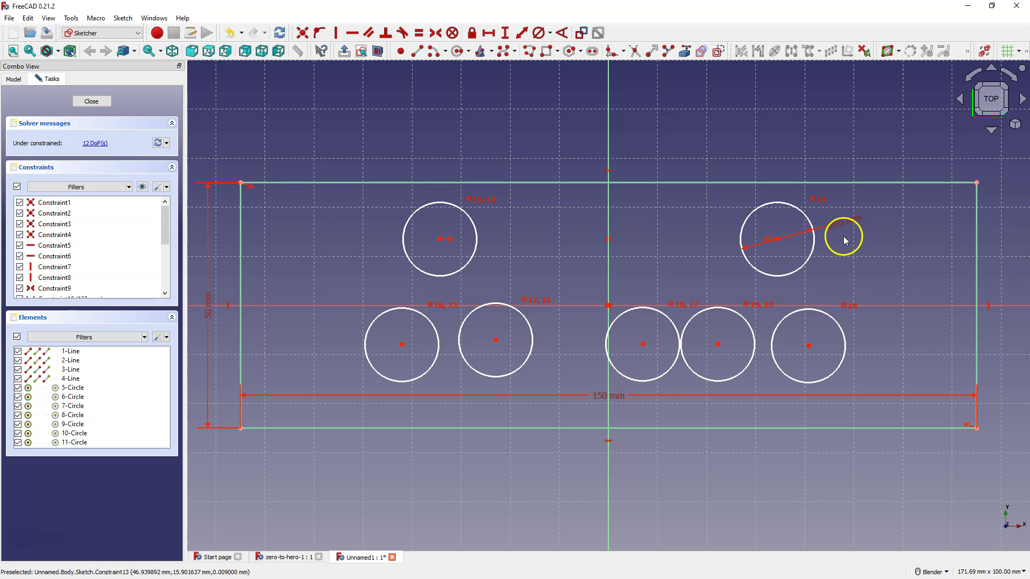
Step: Set the diameter dimension on the upper-right circle to 10 mm so that it drives all the equal circles
double_click(867, 233)
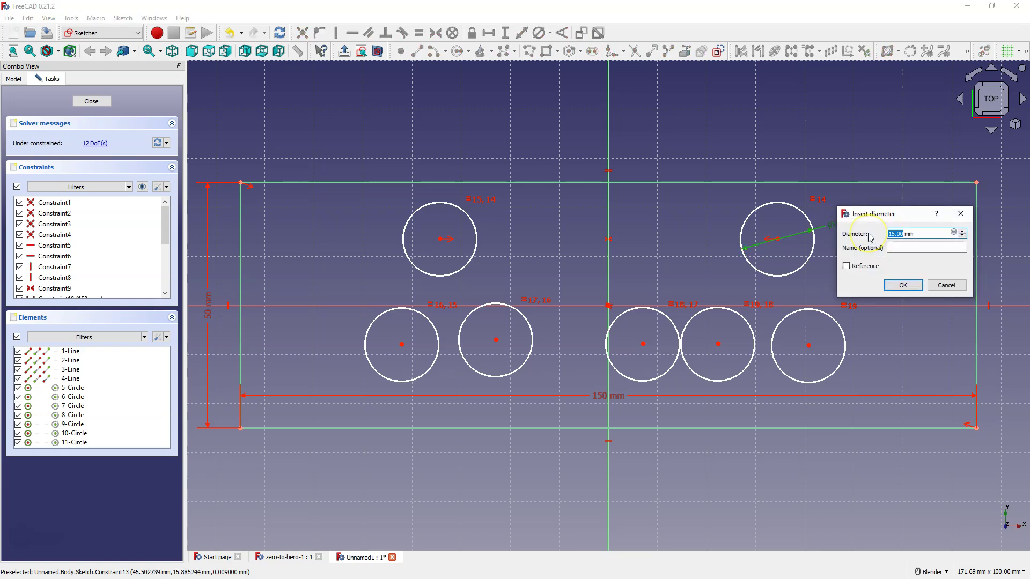
type("10")
key("Return")
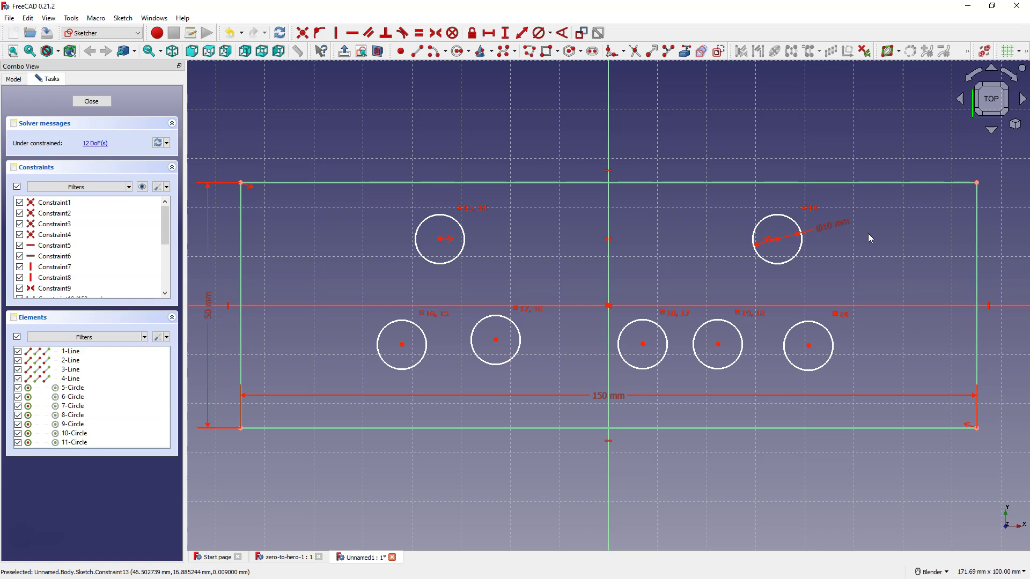
Step: Delete the five circles in the row below the horizontal axis
left_click_drag(340, 309, 884, 377)
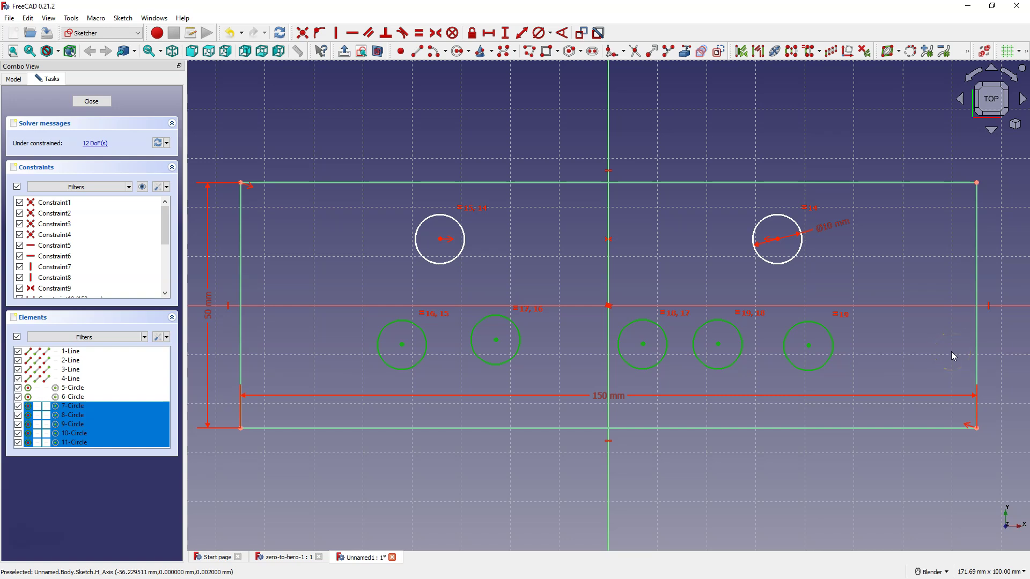
key("Delete")
left_click(663, 306)
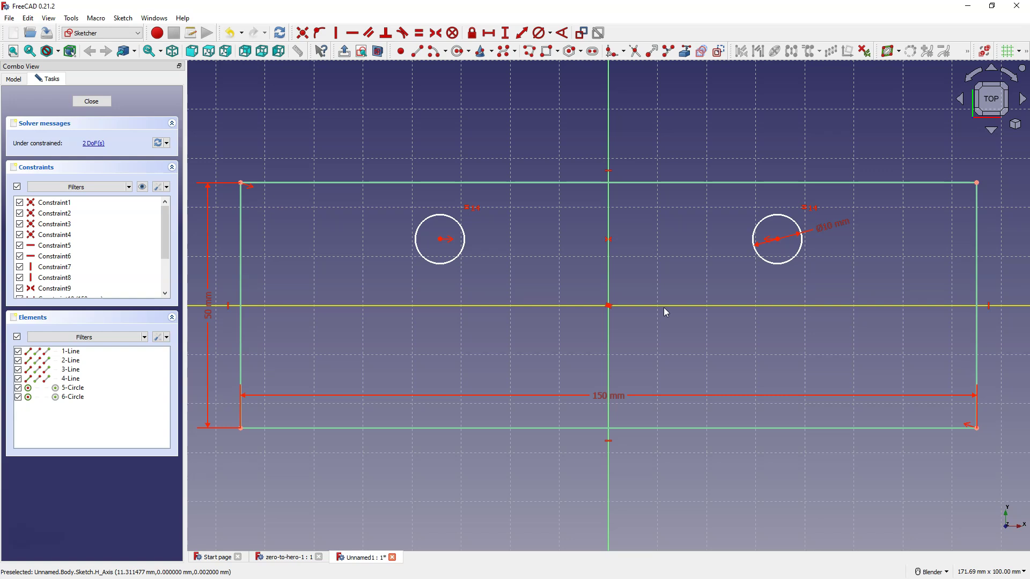
Step: Constrain the left circle's centre onto the horizontal axis
left_click(442, 239)
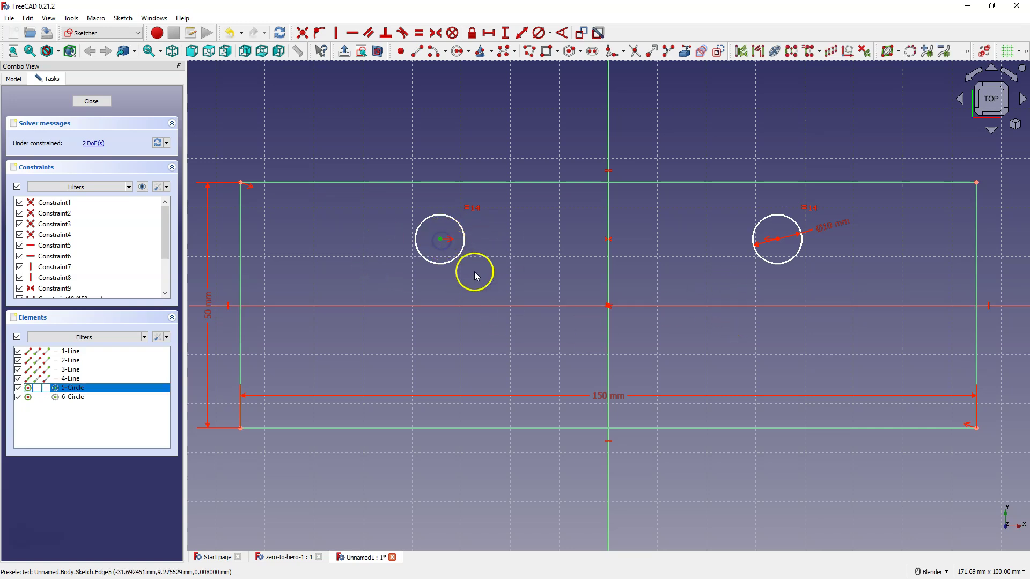
left_click(463, 304)
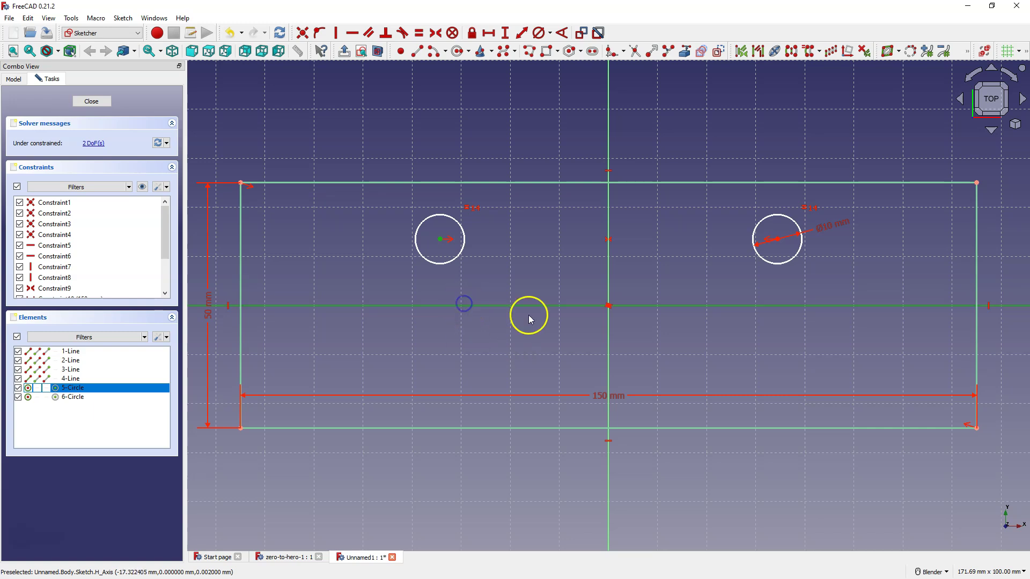
left_click(320, 34)
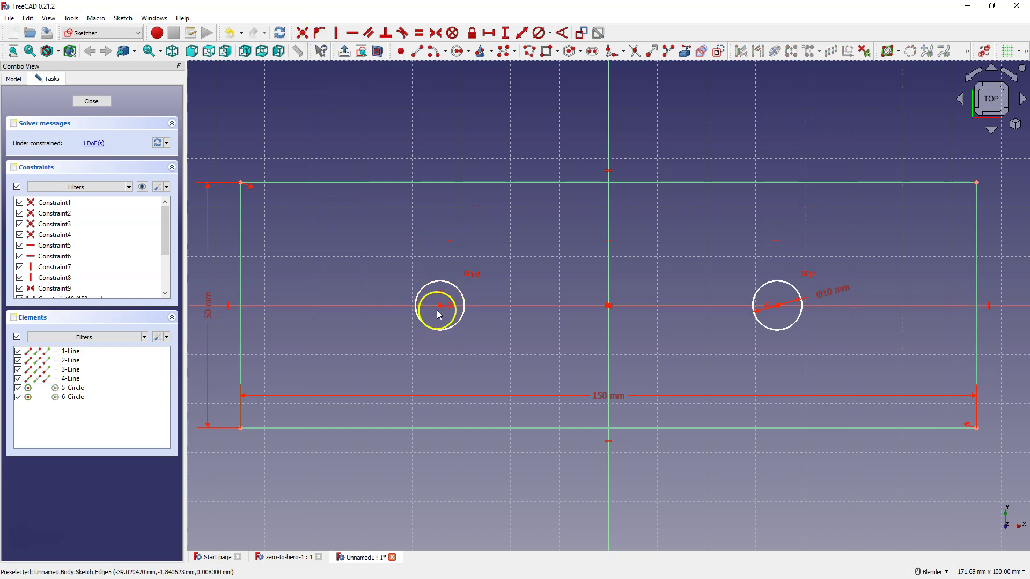
Step: Move the left circle's centre outward and inward to test its remaining freedom along the horizontal axis
mouse_move(438, 314)
left_mouse_down()
mouse_move(410, 302)
mouse_move(439, 302)
mouse_move(423, 301)
left_mouse_up()
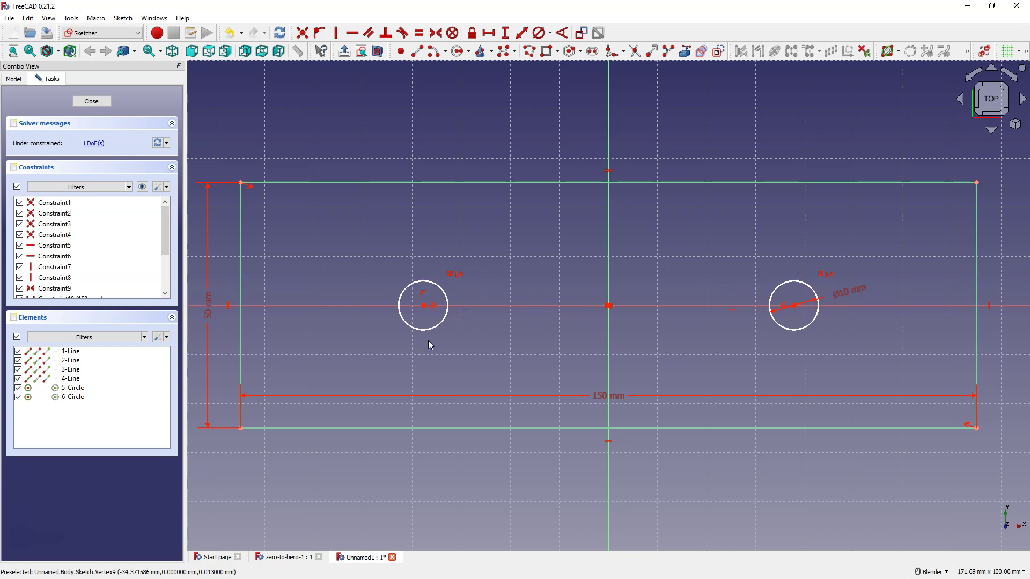
left_click(439, 346)
left_click_drag(423, 305, 483, 393)
left_click(104, 135)
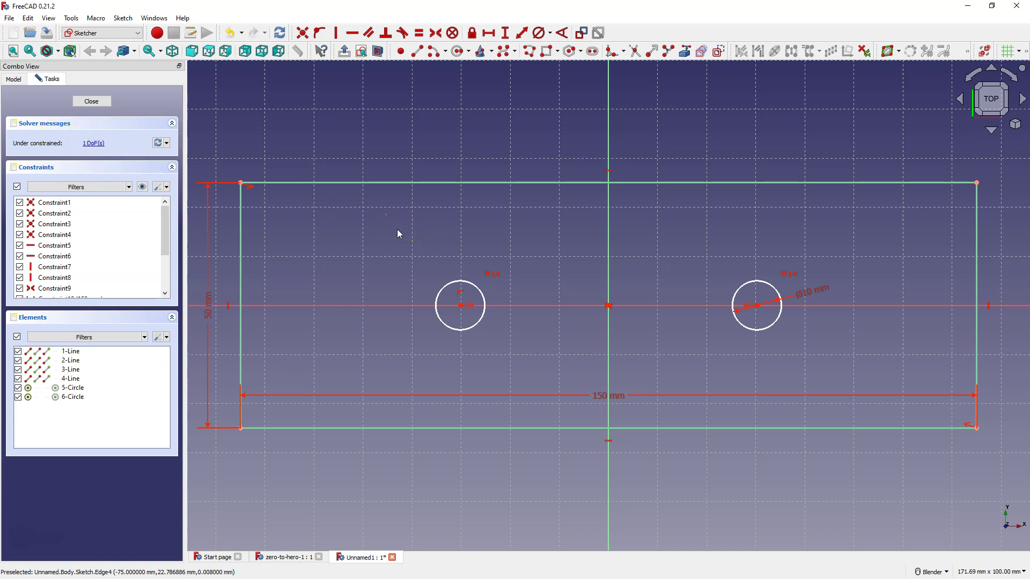
mouse_move(613, 219)
left_mouse_down()
mouse_move(594, 254)
mouse_move(516, 286)
mouse_move(494, 314)
mouse_move(459, 320)
mouse_move(464, 307)
mouse_move(472, 316)
left_mouse_up()
Step: Constrain the horizontal distance between the left circle's centre and the rectangle's upper-left corner to 25 mm
left_click(463, 305)
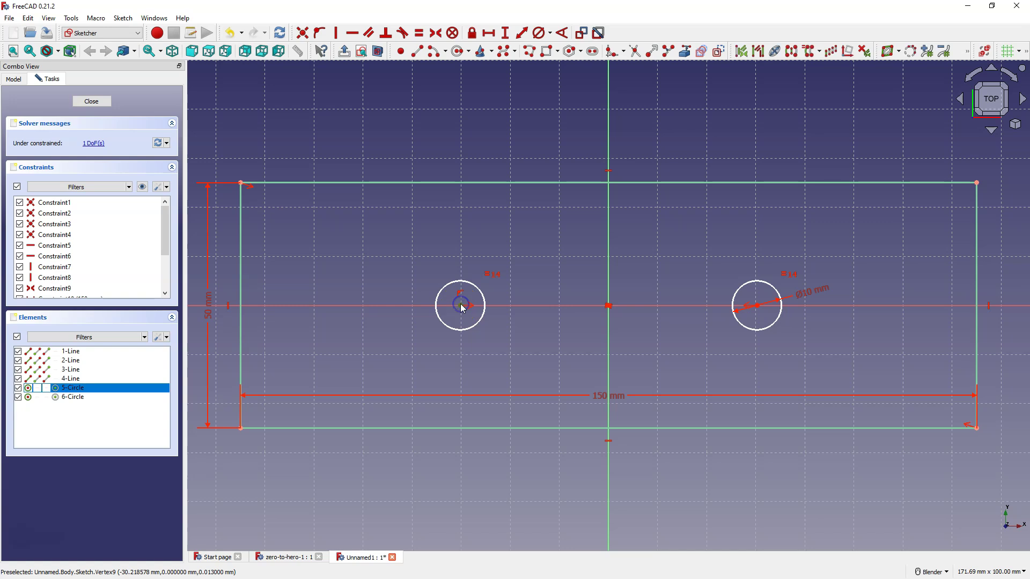
left_click(240, 184)
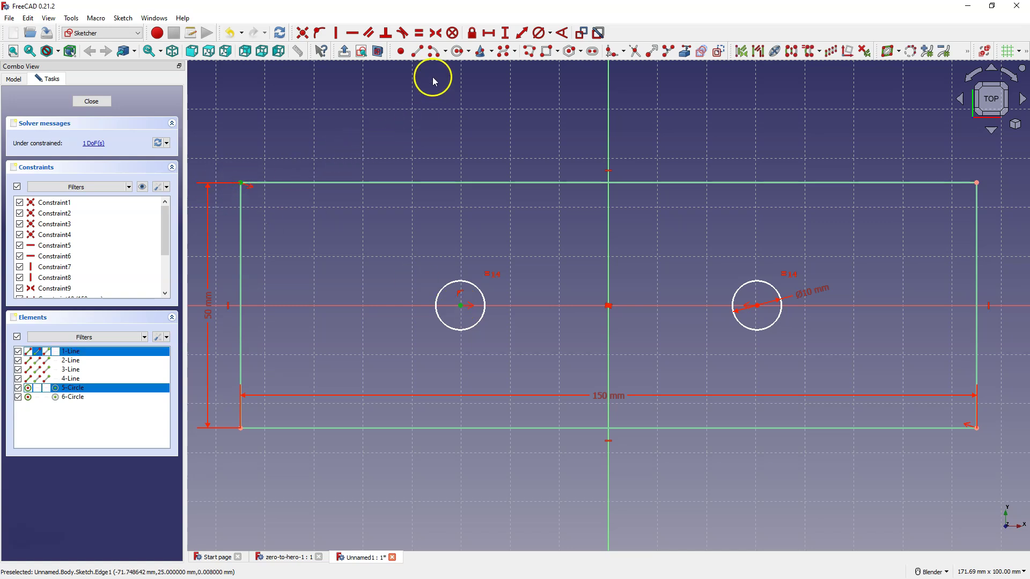
left_click(489, 33)
type("25")
key("Return")
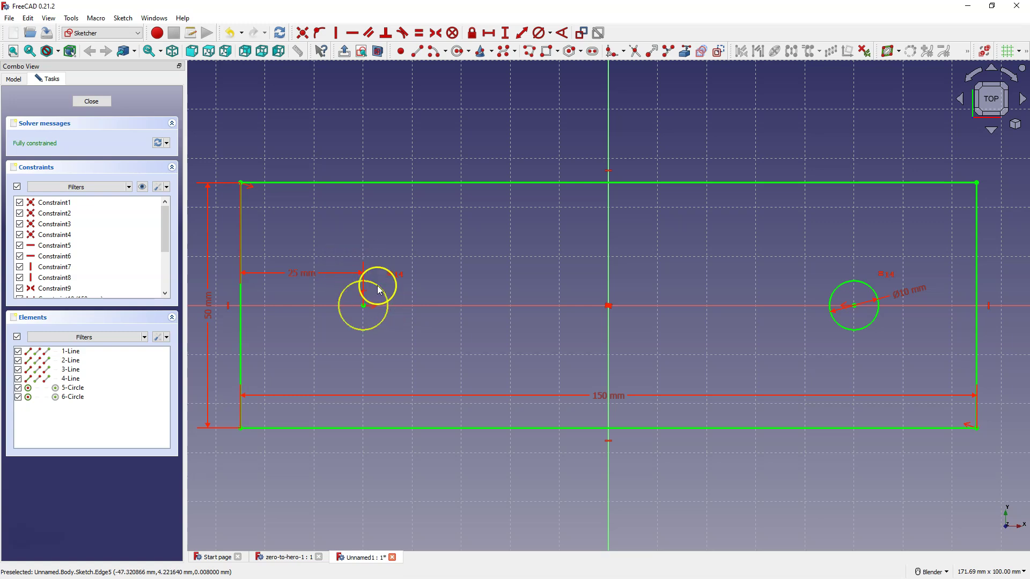
Step: Set the rectangle's horizontal length to 200 mm
left_click(601, 397)
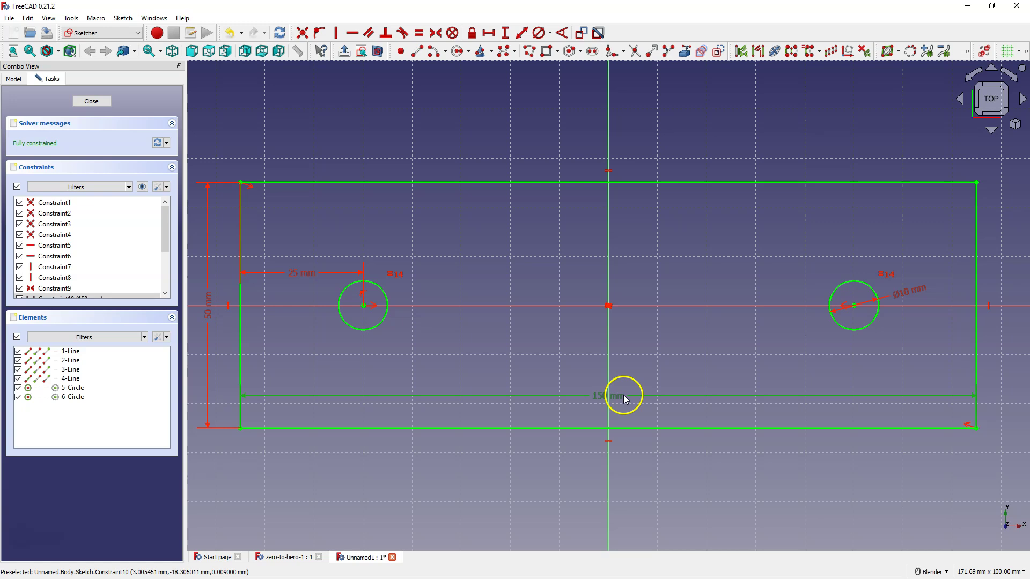
double_click(622, 396)
type("200")
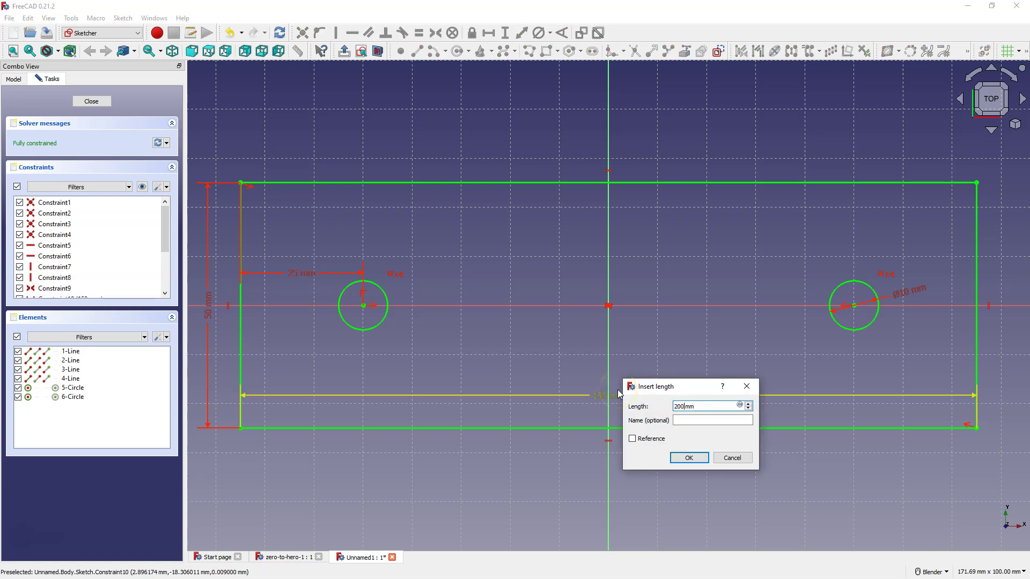
key("Return")
scroll(492, 312, "down", 3)
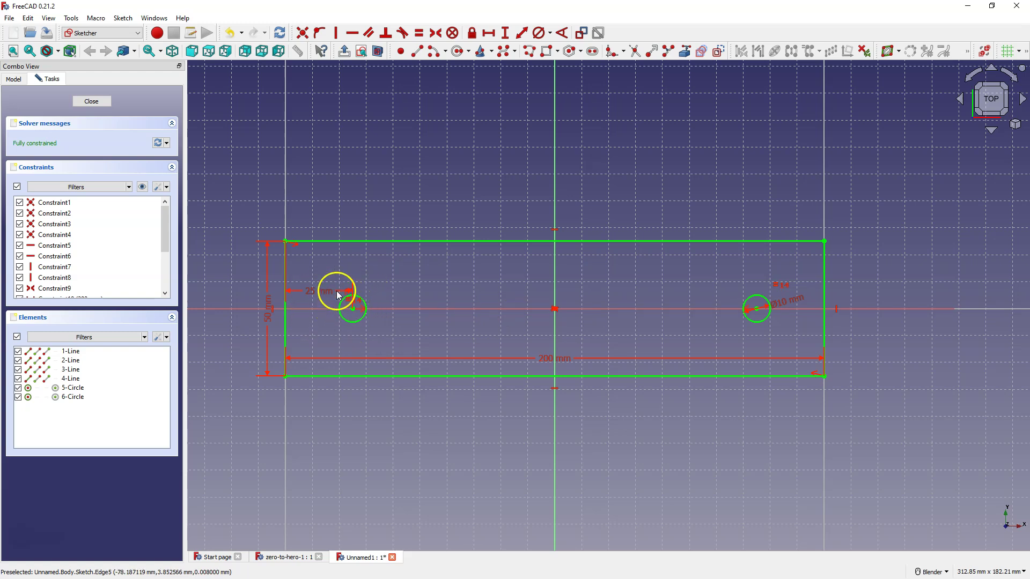
left_click_drag(317, 291, 324, 306)
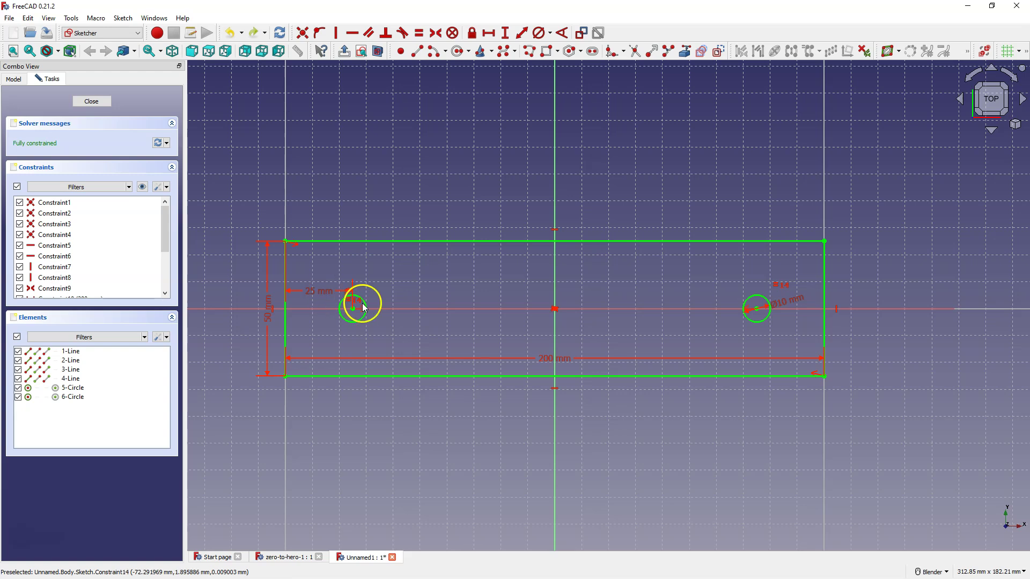
Step: Replace the left circle's 25 mm edge-distance constraint with a 100 mm horizontal distance between the two circle centres
left_click(326, 296)
key("Delete")
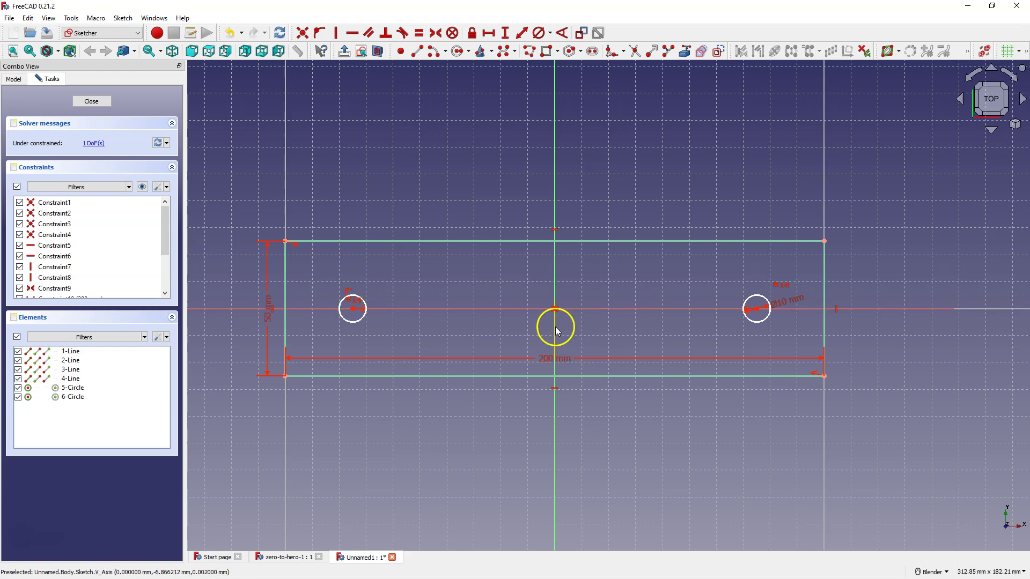
left_click(353, 309)
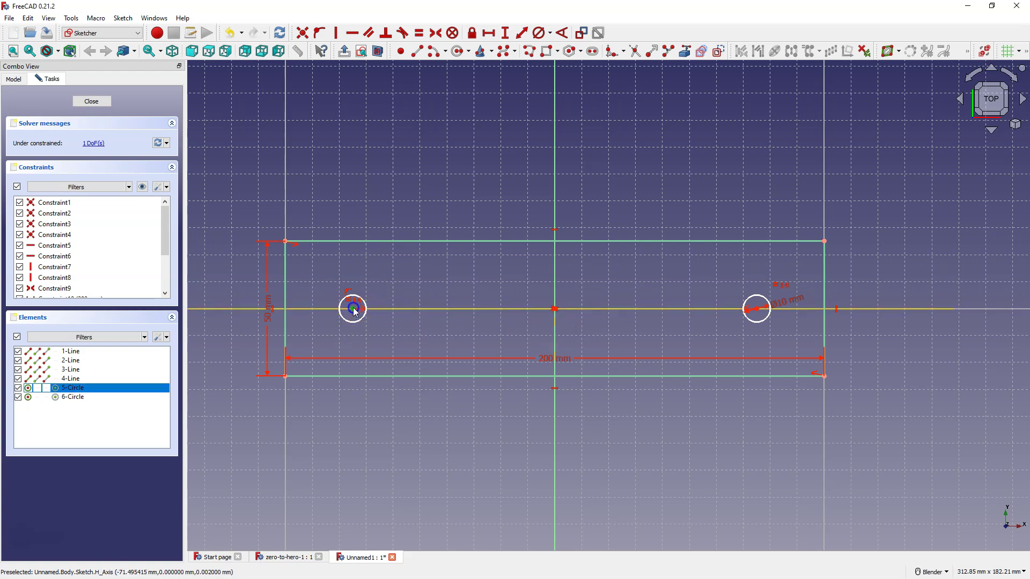
left_click(756, 309)
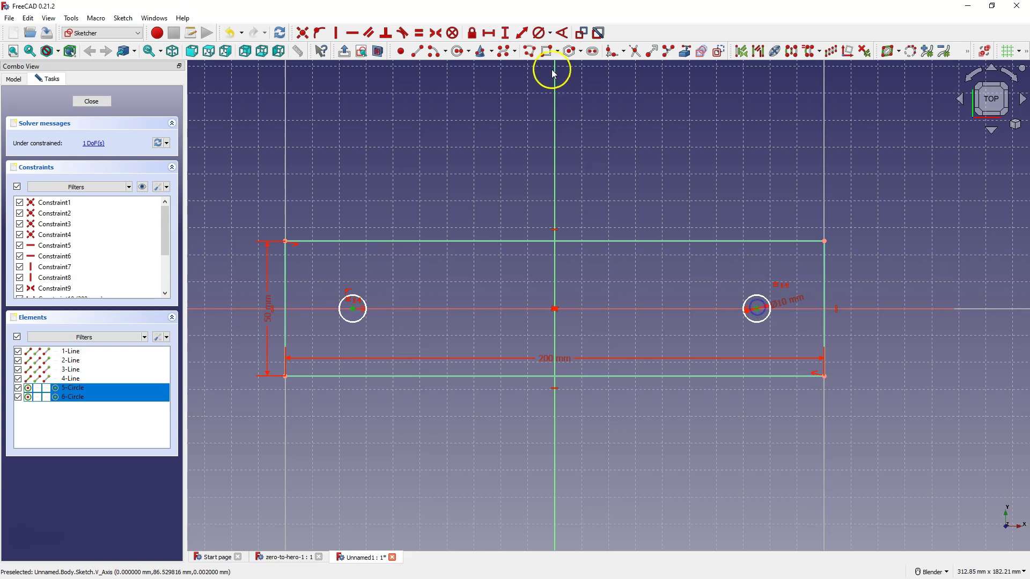
left_click(492, 34)
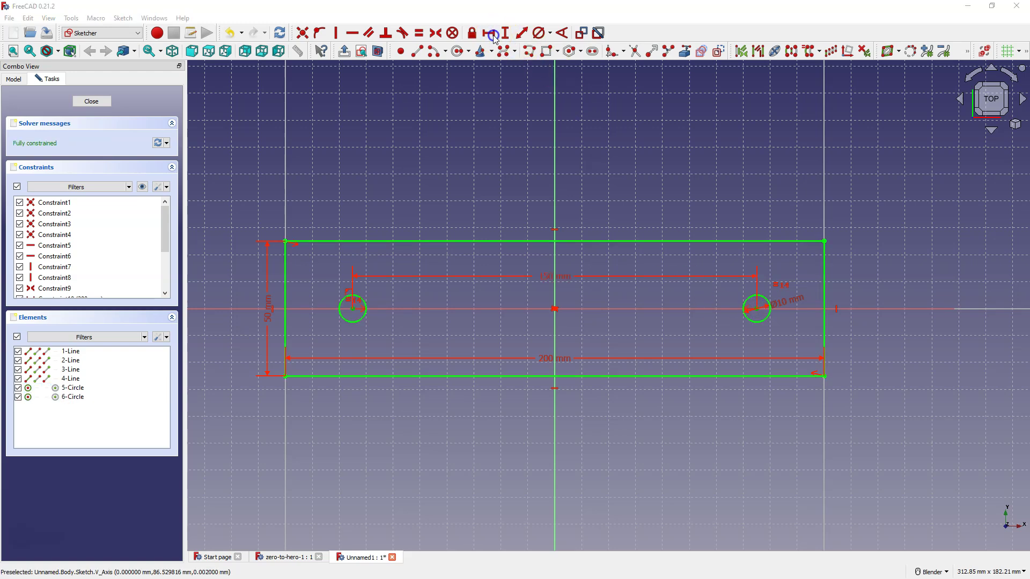
type("100")
key("Return")
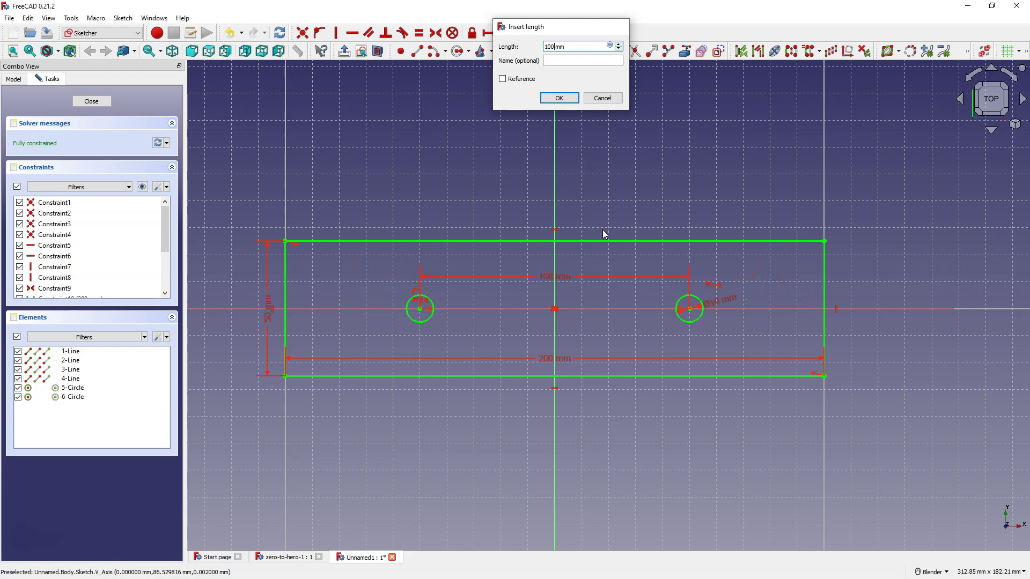
left_click(631, 437)
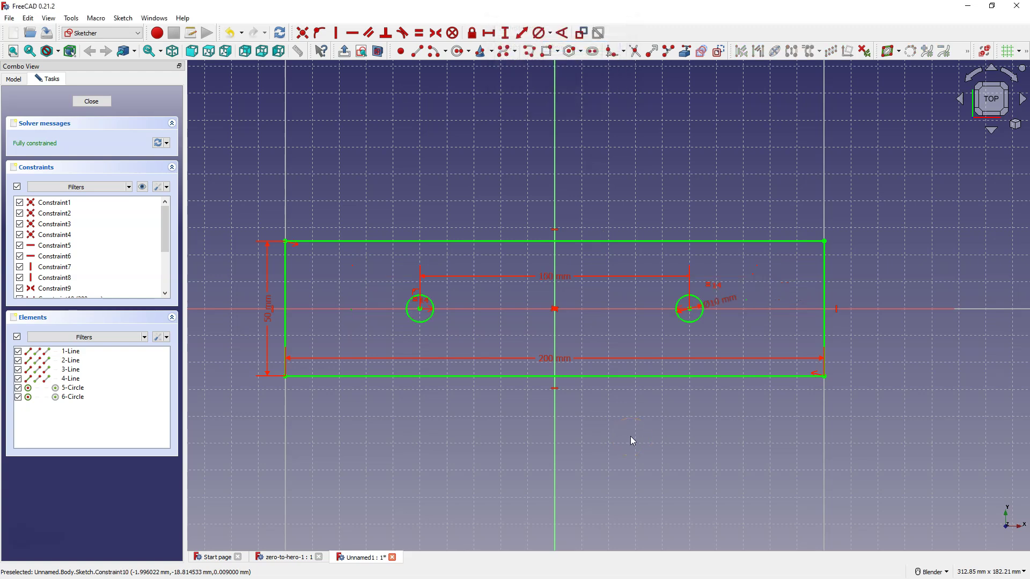
Step: Set the rectangle's horizontal length to 150 mm
left_click(567, 361)
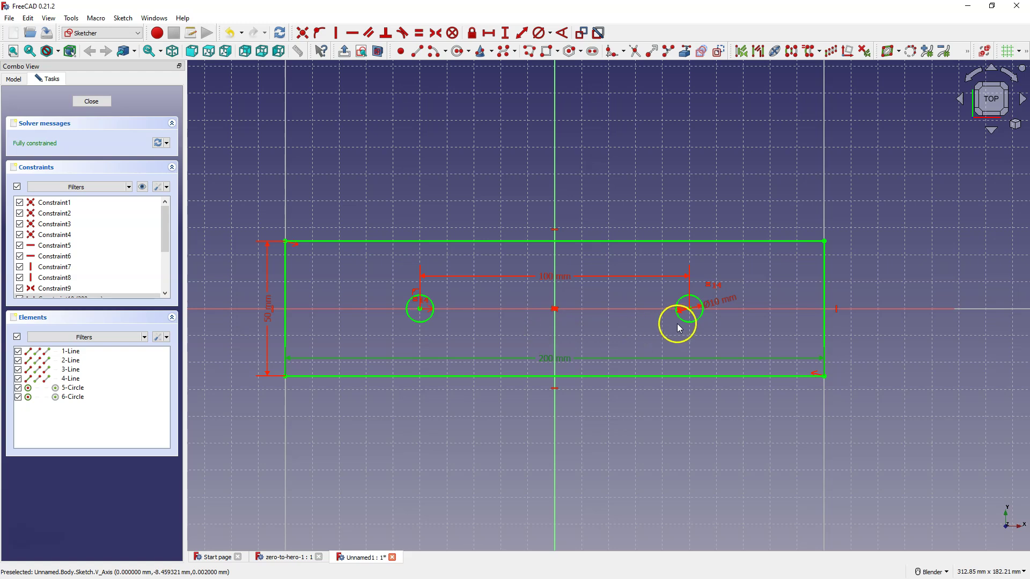
double_click(567, 365)
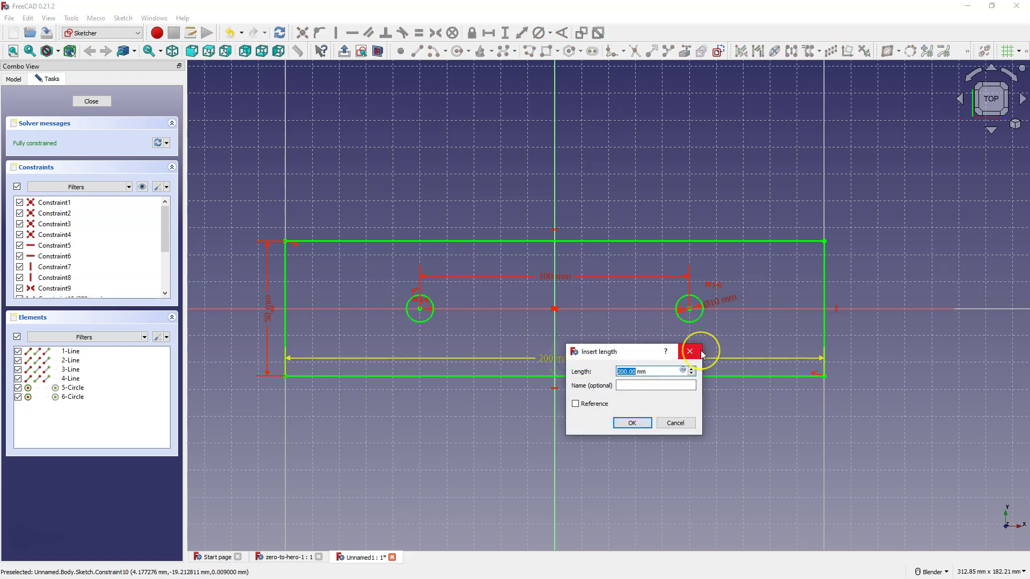
type("150")
key("Return")
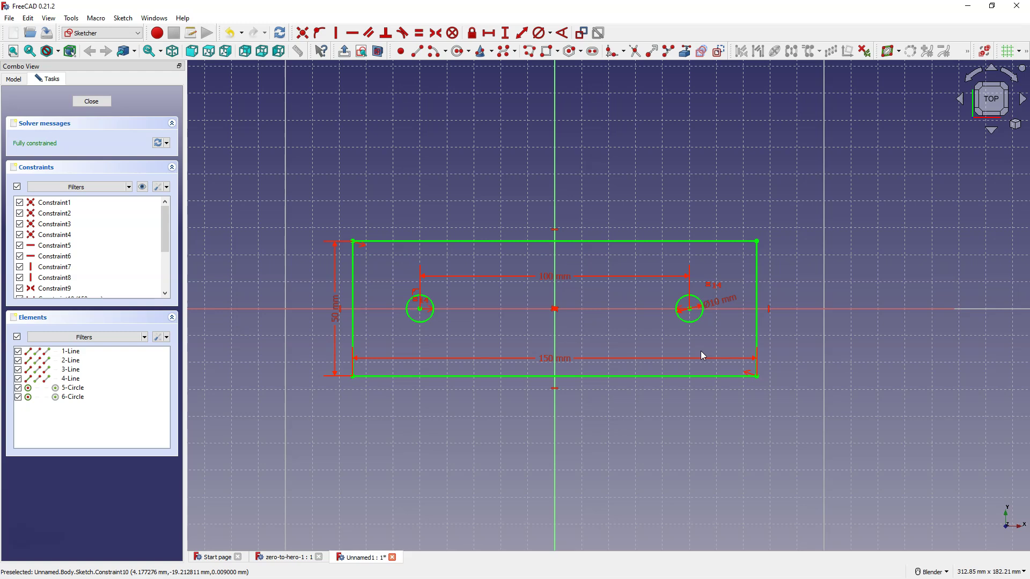
left_click(717, 276)
Step: Finish editing the sketch and close the Unnamed1 document, discarding its changes
left_click(92, 101)
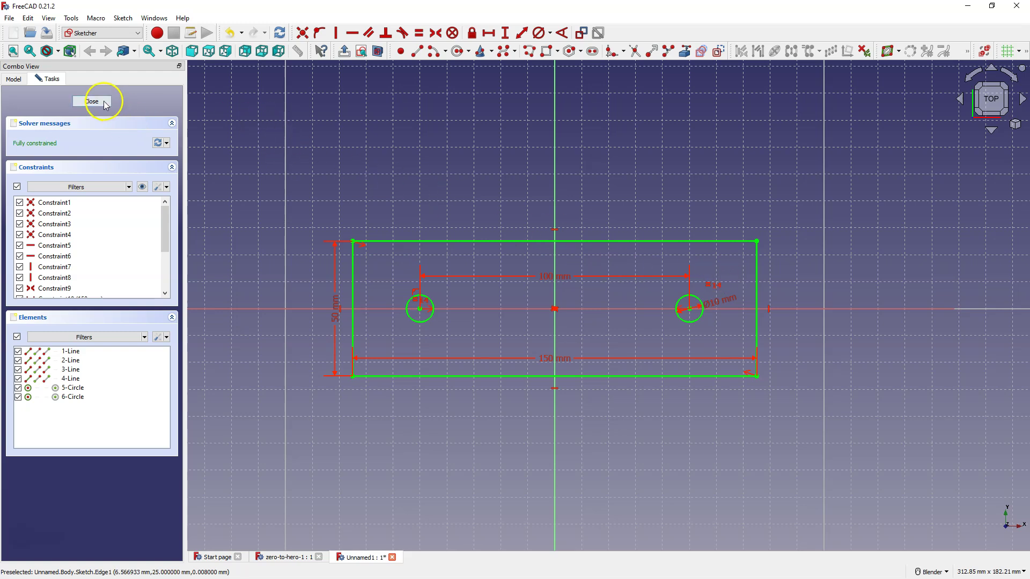
left_click(392, 558)
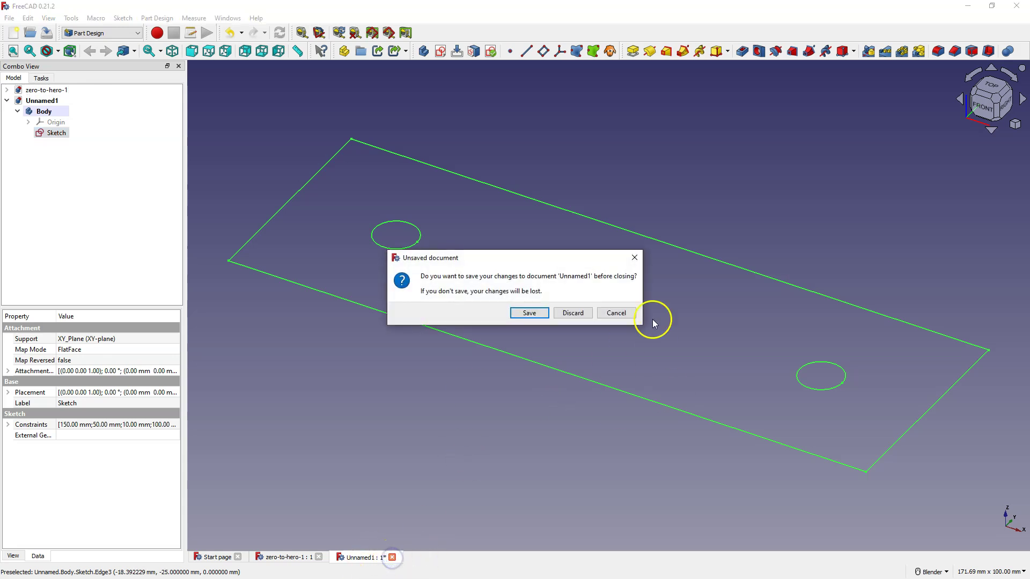
left_click(568, 314)
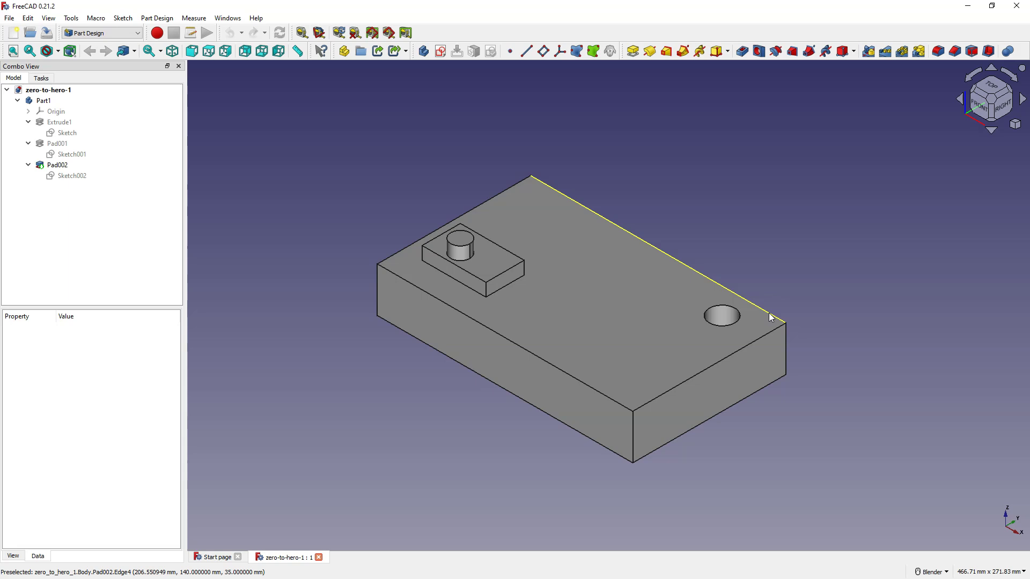
left_click(757, 299)
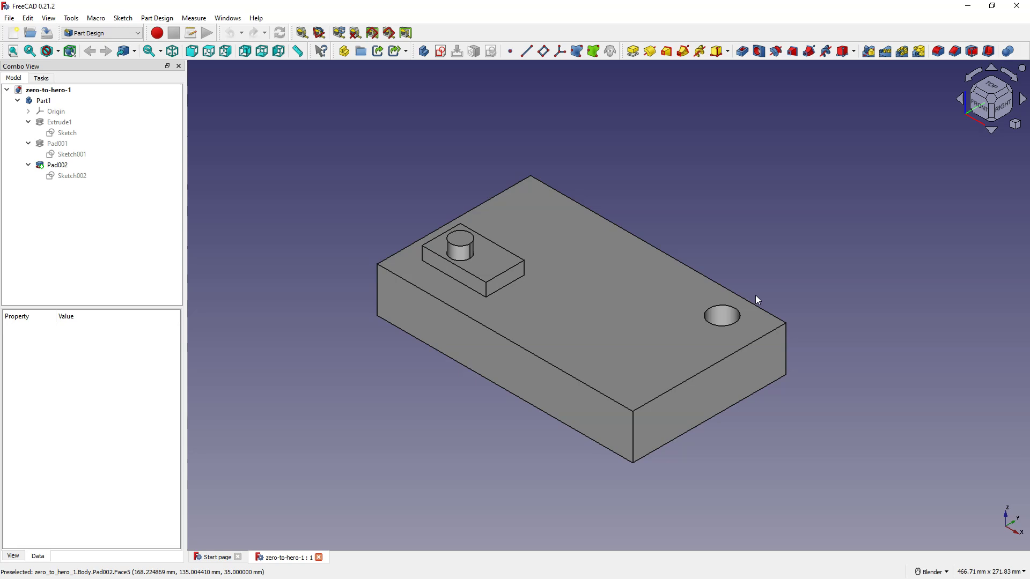
middle_click_drag(756, 298, 867, 290, "shift")
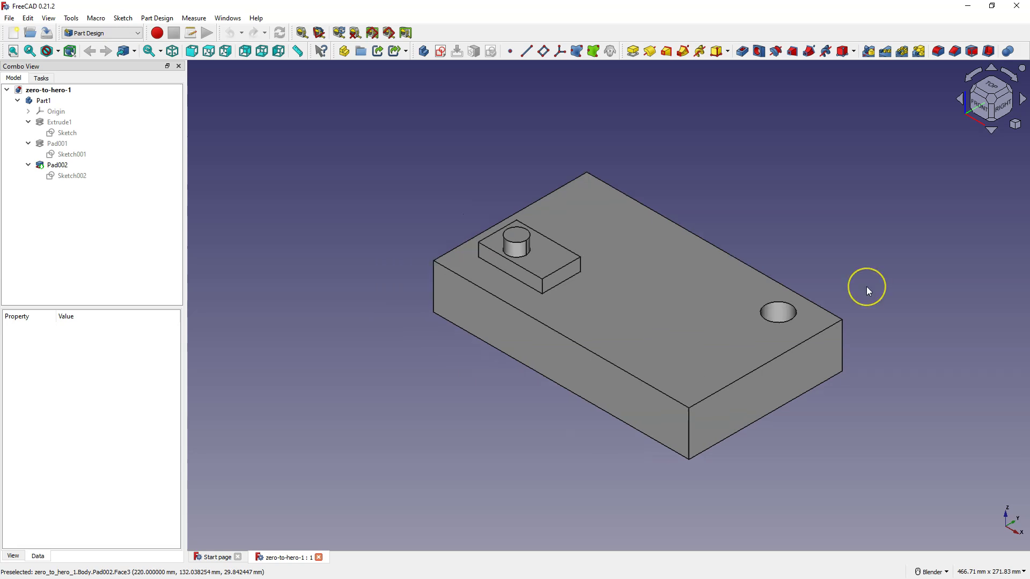